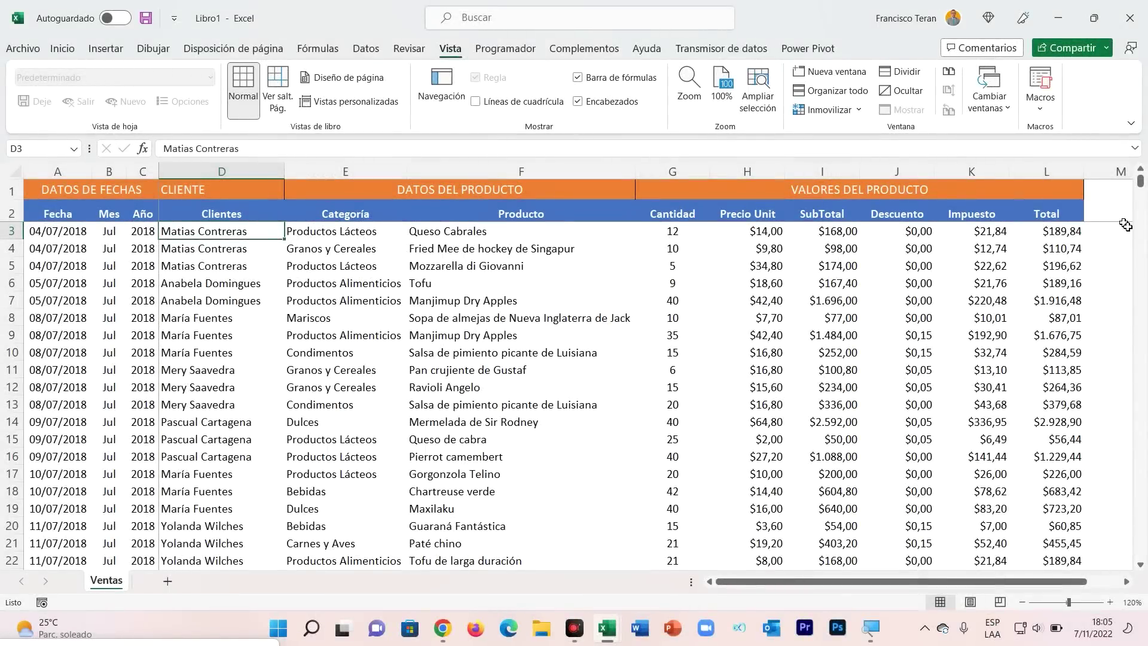
# Scroll the Ventas sheet sideways to view the product value columns, then return to the client and product columns.
pyautogui.click(1125, 227)
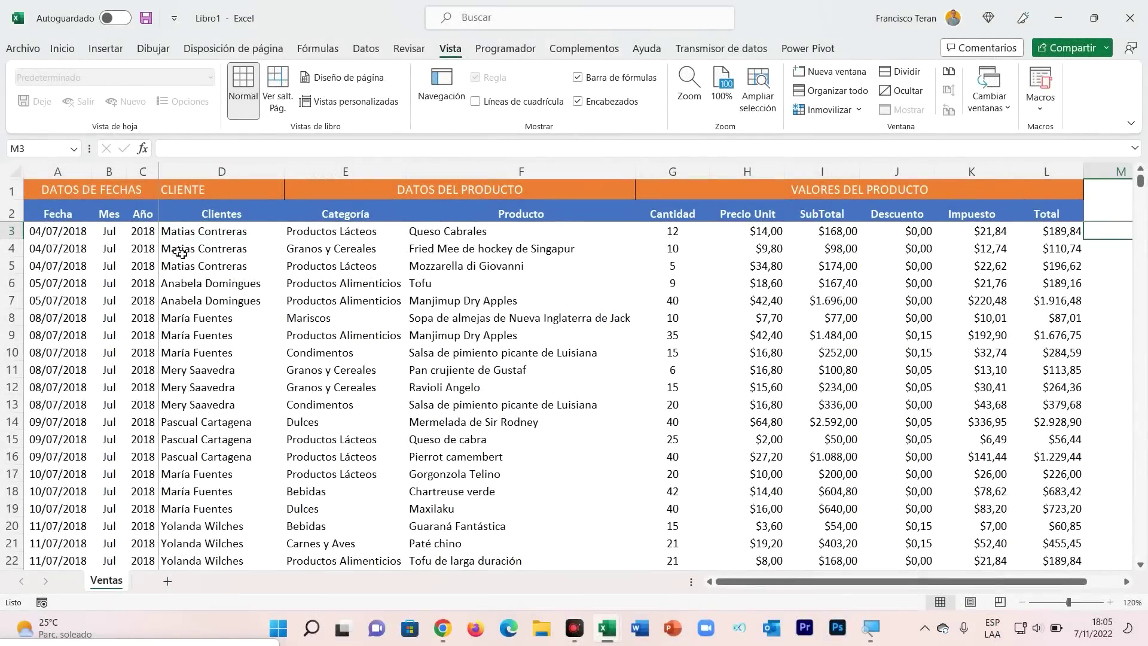
pyautogui.scroll(-1, 180, 260)
pyautogui.scroll(-1, 180, 260)
pyautogui.scroll(-1, 179, 261)
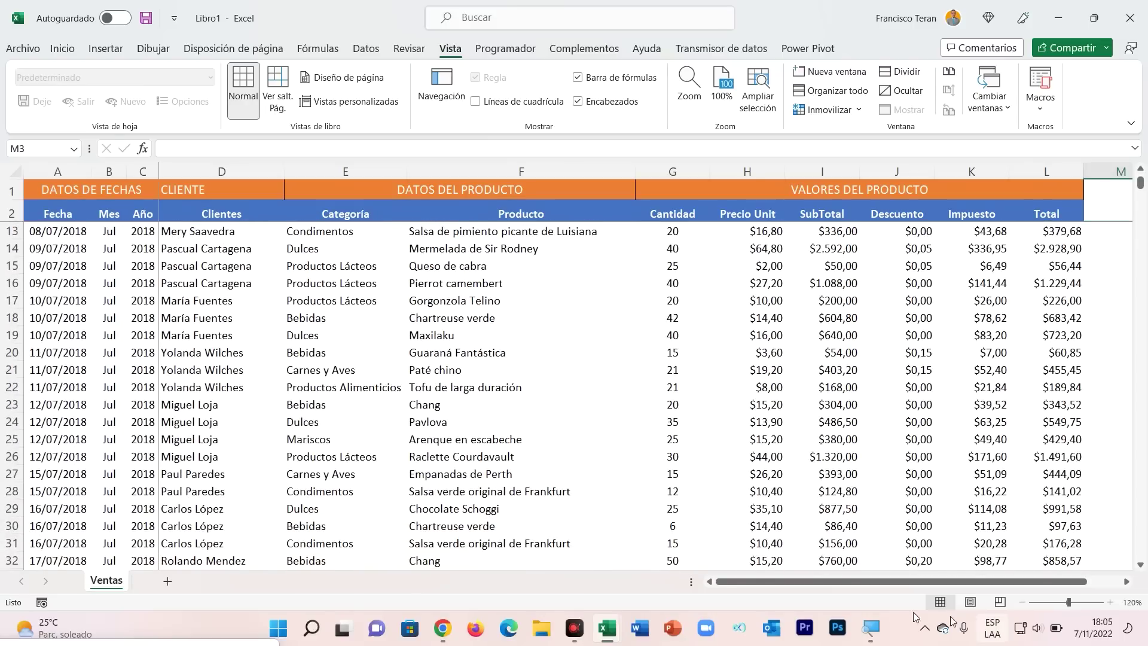
pyautogui.moveTo(790, 581); pyautogui.dragTo(820, 583)
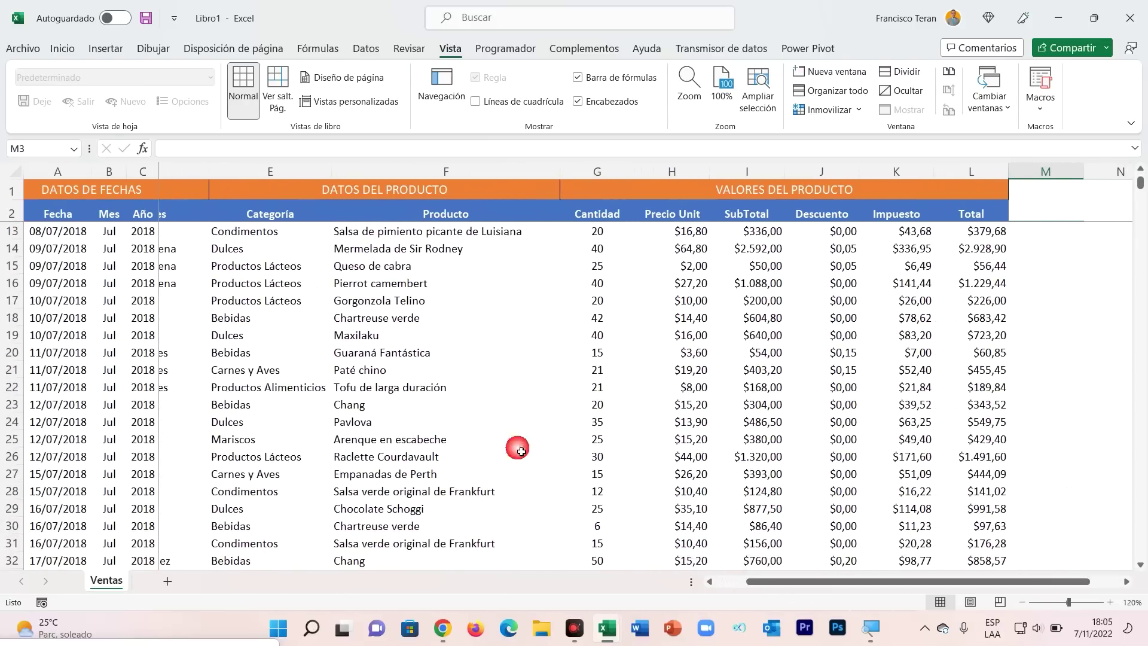
pyautogui.click(1127, 584)
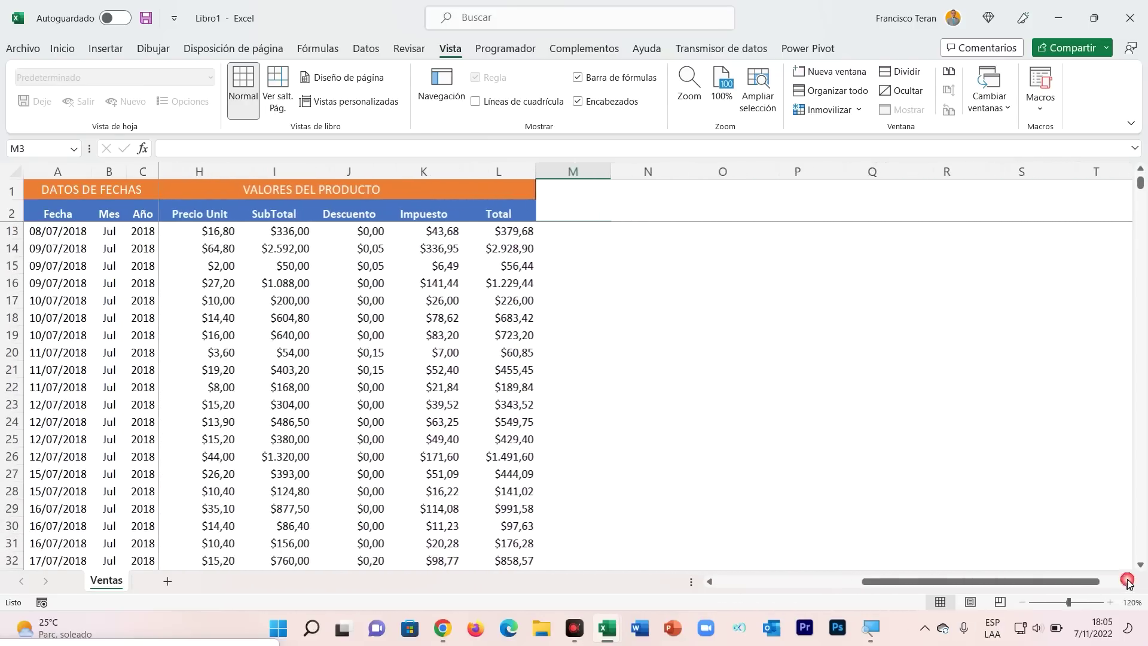
pyautogui.scroll(-2, 371, 281)
pyautogui.scroll(-1, 323, 258)
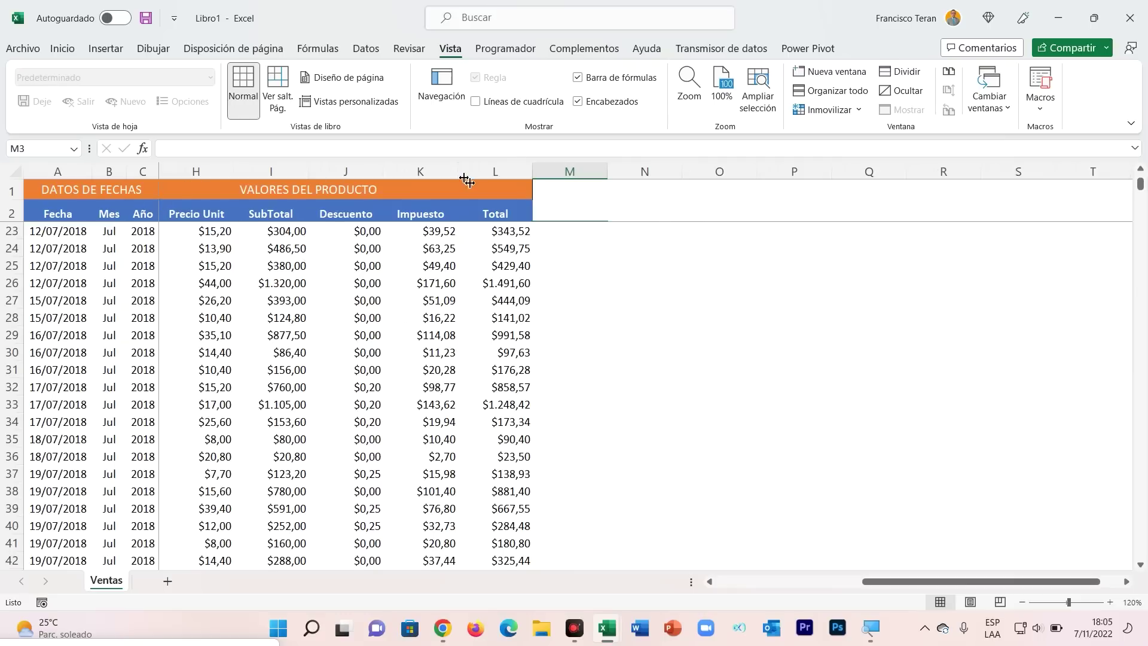
pyautogui.scroll(-1, 323, 234)
pyautogui.scroll(-1, 328, 251)
pyautogui.scroll(3, 335, 260)
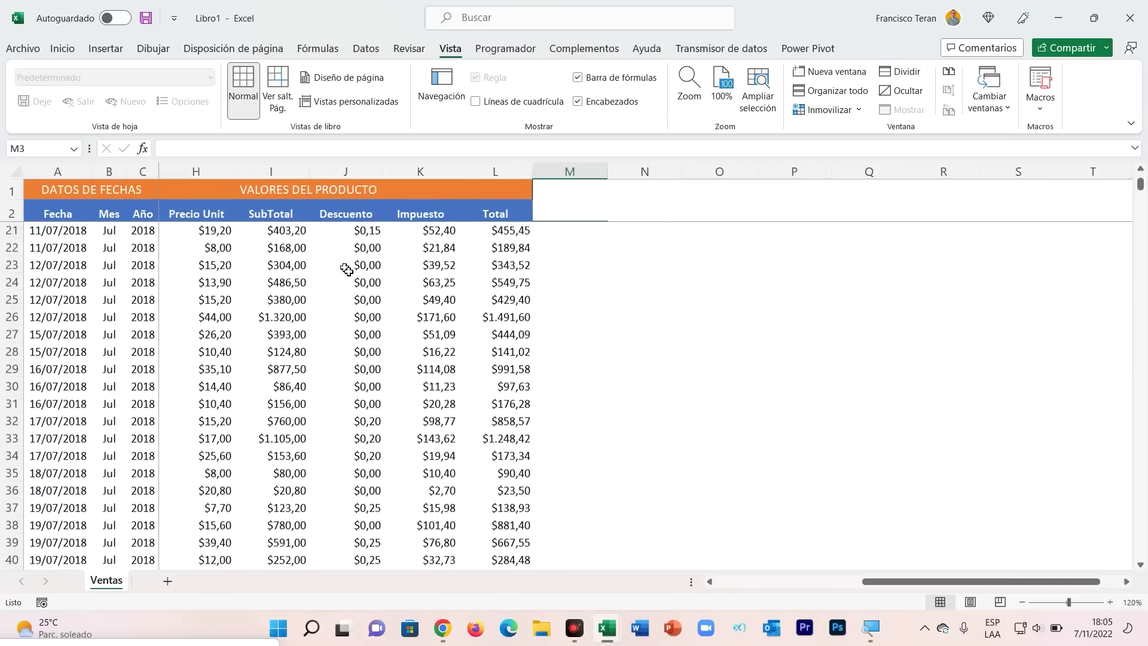
pyautogui.scroll(4, 345, 266)
pyautogui.click(728, 583)
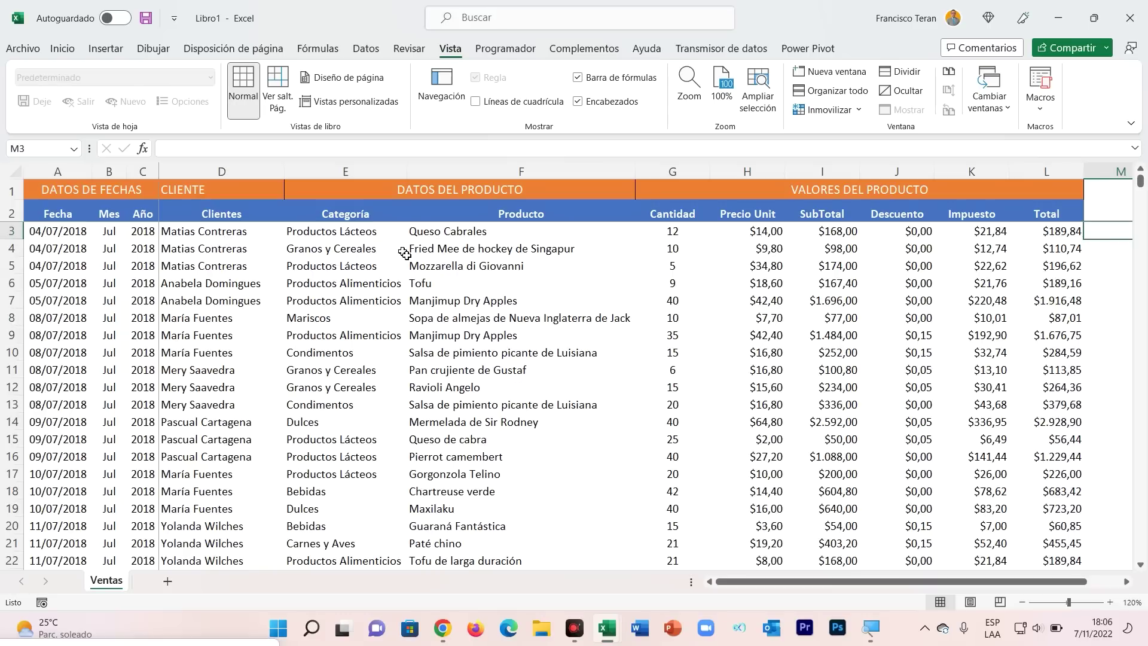
pyautogui.scroll(-1, 105, 249)
pyautogui.scroll(1, 104, 249)
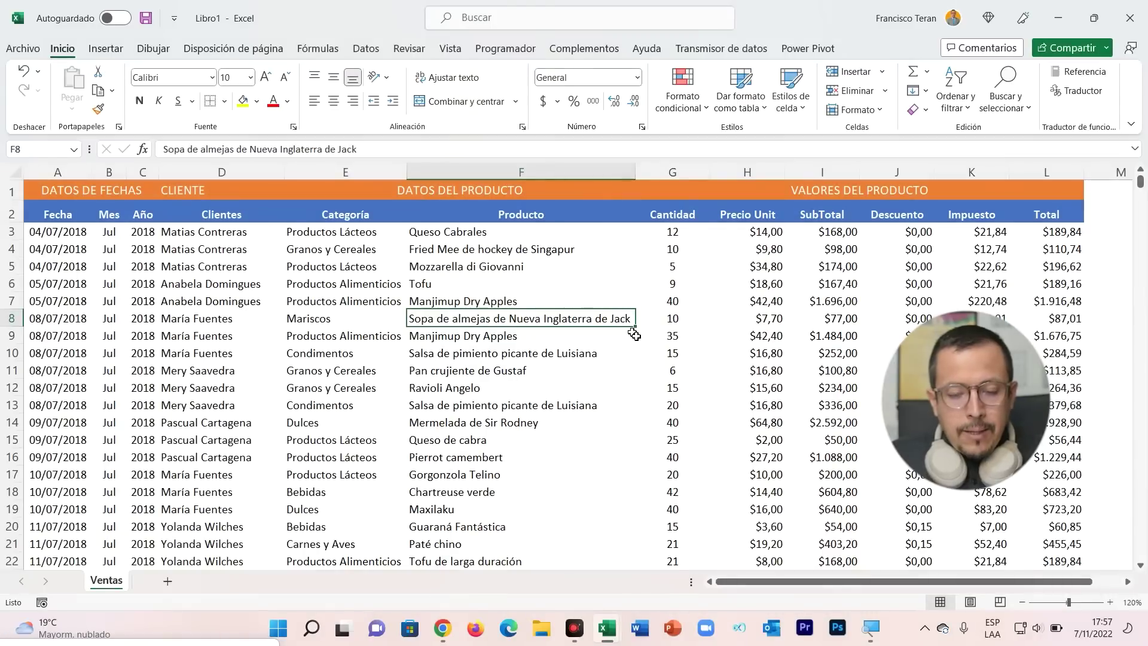
# Select product cells such as Manjimup Dry Apples, Mozzarella di Giovanni, Queso Cabrales and Pan crujiente de Gustaf.
pyautogui.click(616, 298)
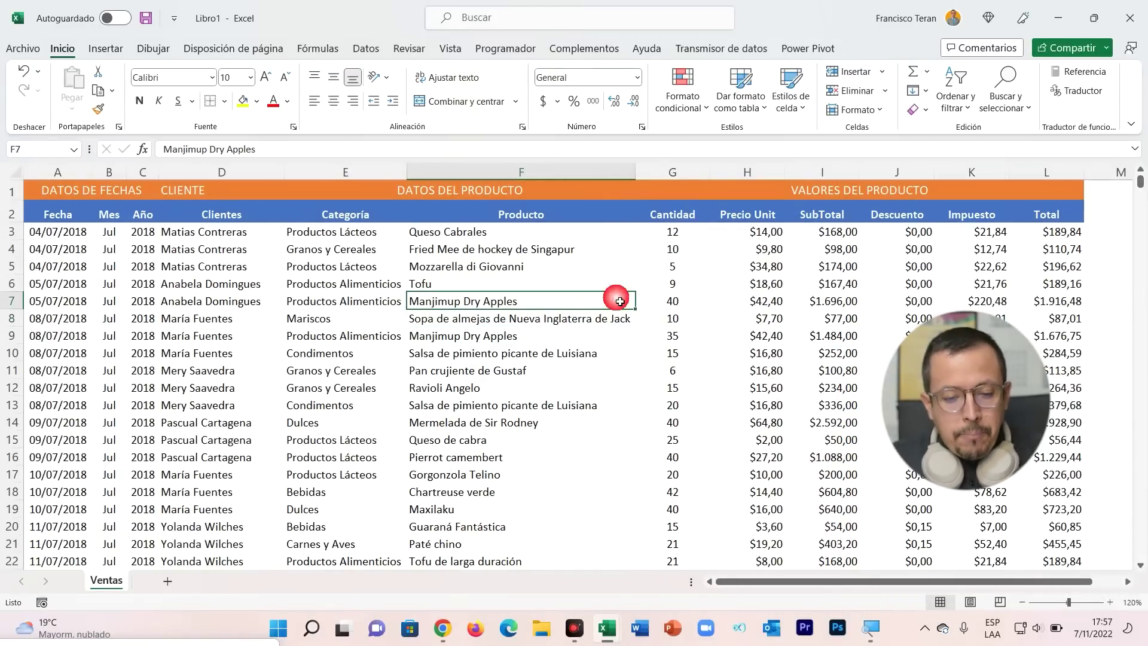
pyautogui.click(542, 271)
pyautogui.click(538, 252)
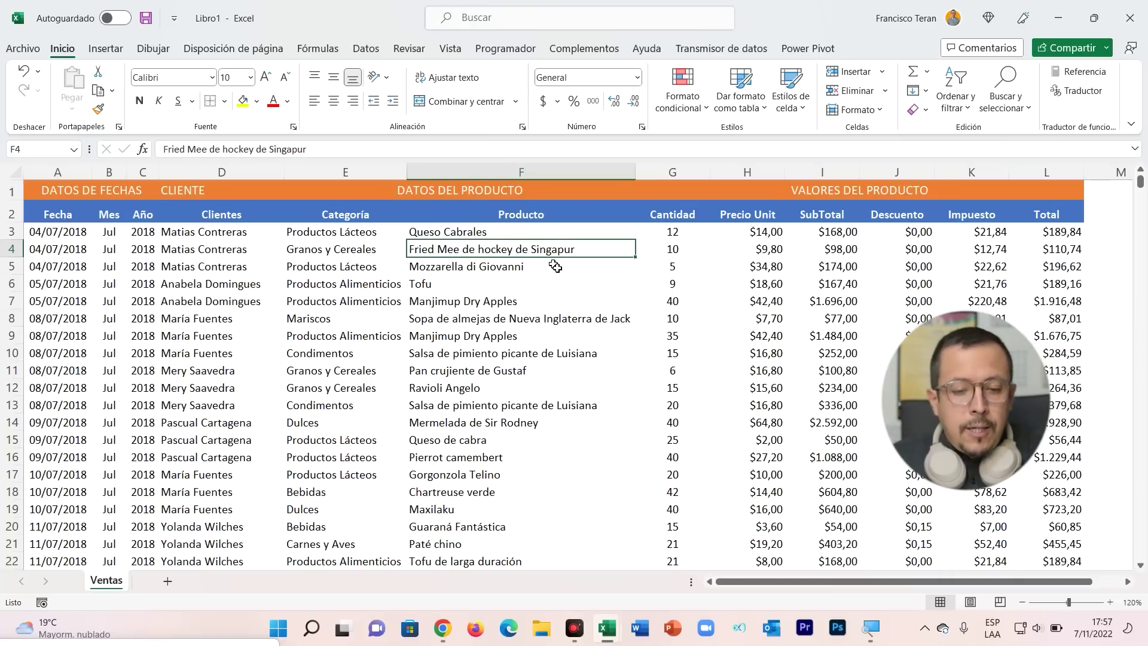
pyautogui.click(550, 266)
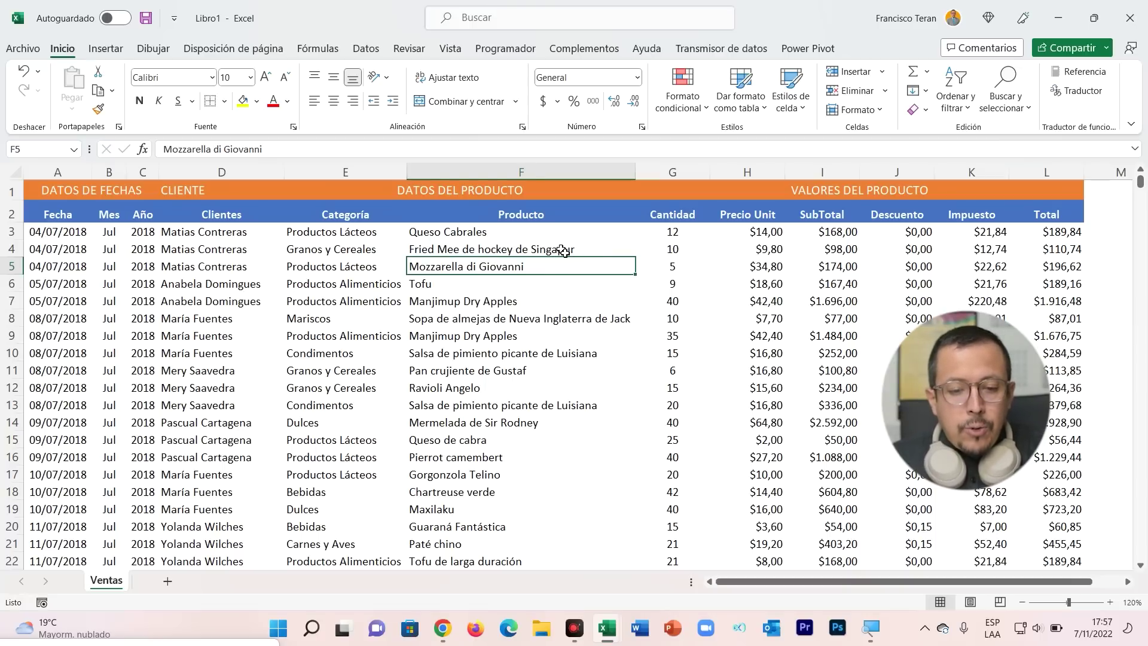
pyautogui.click(565, 239)
pyautogui.click(480, 369)
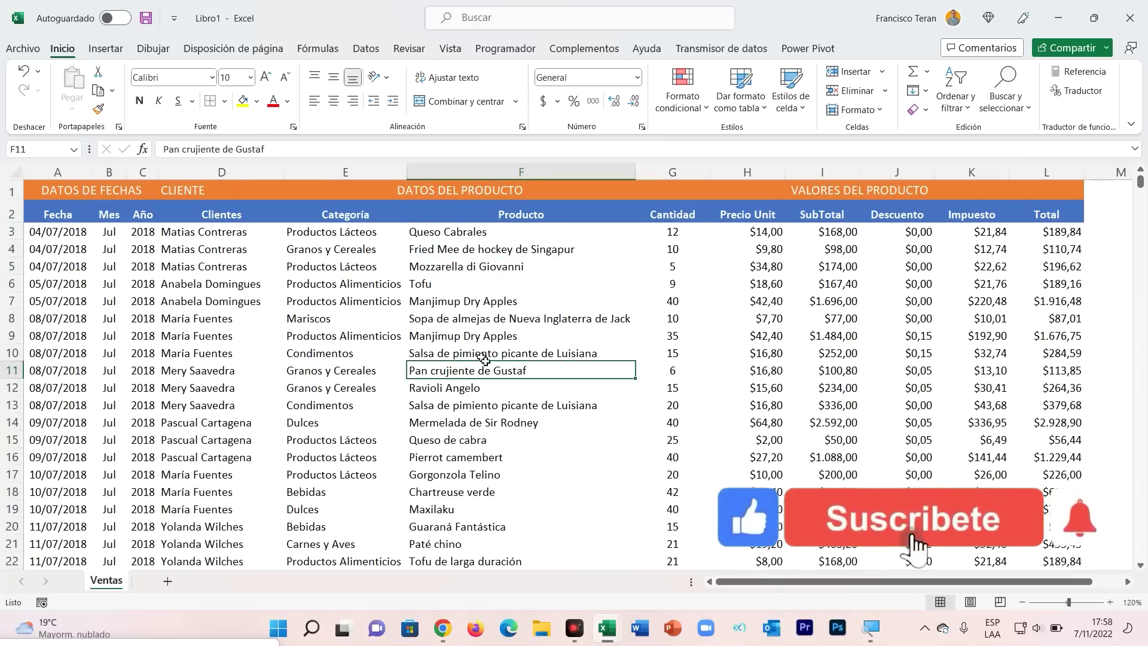
pyautogui.scroll(-2, 245, 302)
pyautogui.scroll(-5, 245, 302)
pyautogui.scroll(4, 248, 302)
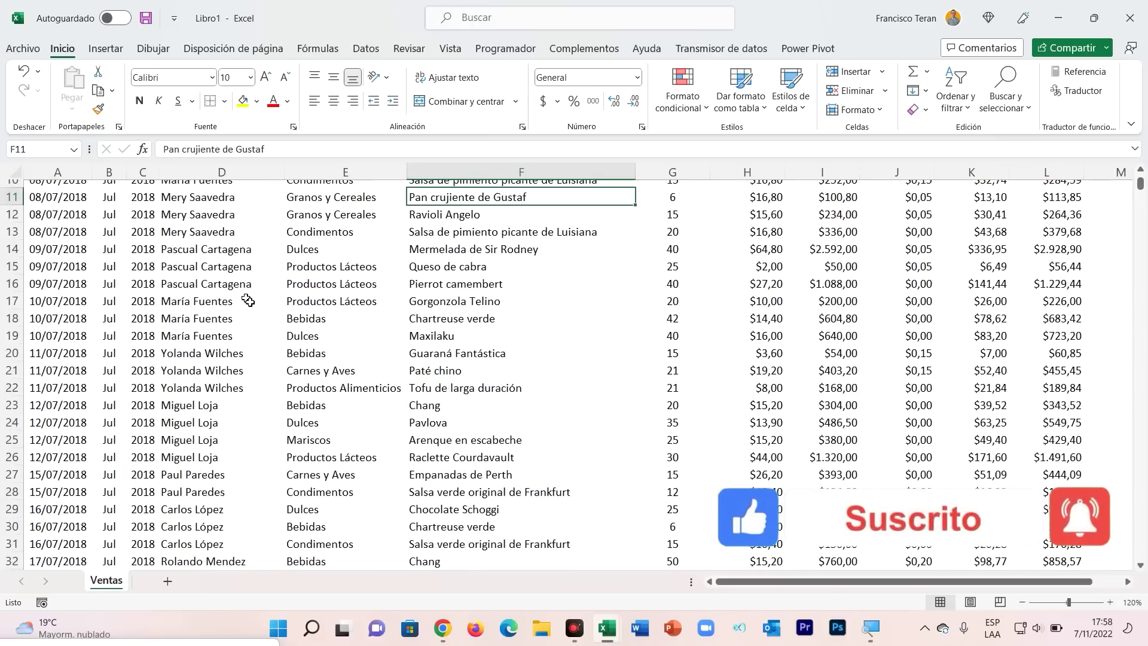
pyautogui.scroll(3, 252, 300)
# Select the two header rows, then check the year cell in column C, date A3 and a category cell.
pyautogui.moveTo(89, 191); pyautogui.dragTo(711, 214)
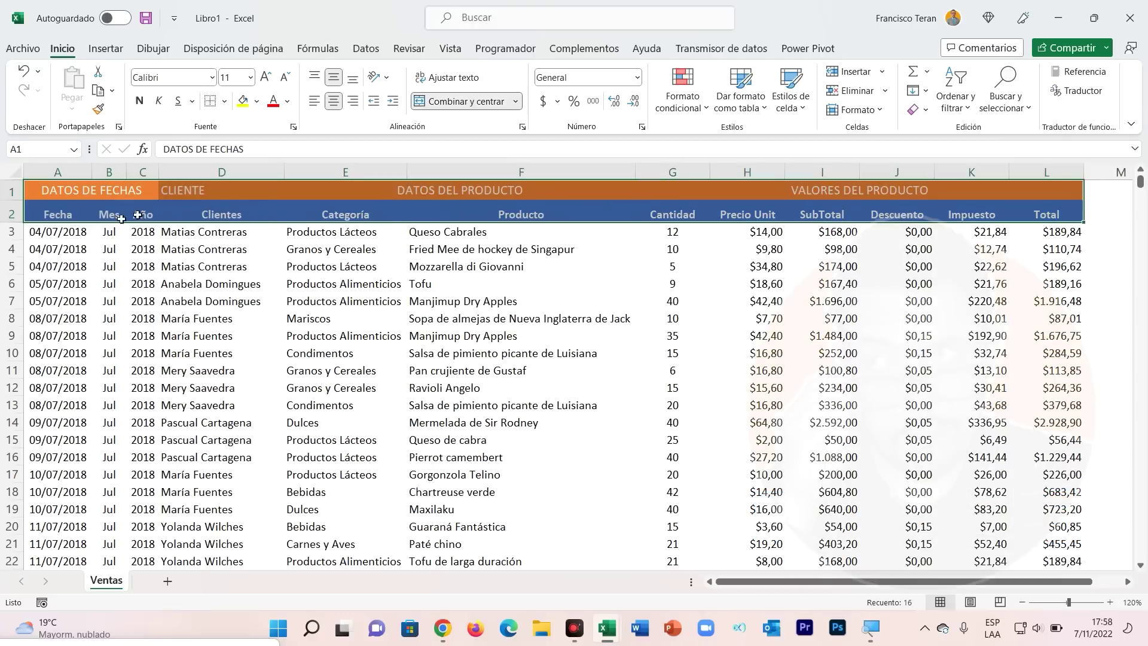
pyautogui.click(139, 301)
pyautogui.scroll(-1, 162, 291)
pyautogui.scroll(1, 162, 292)
pyautogui.click(51, 233)
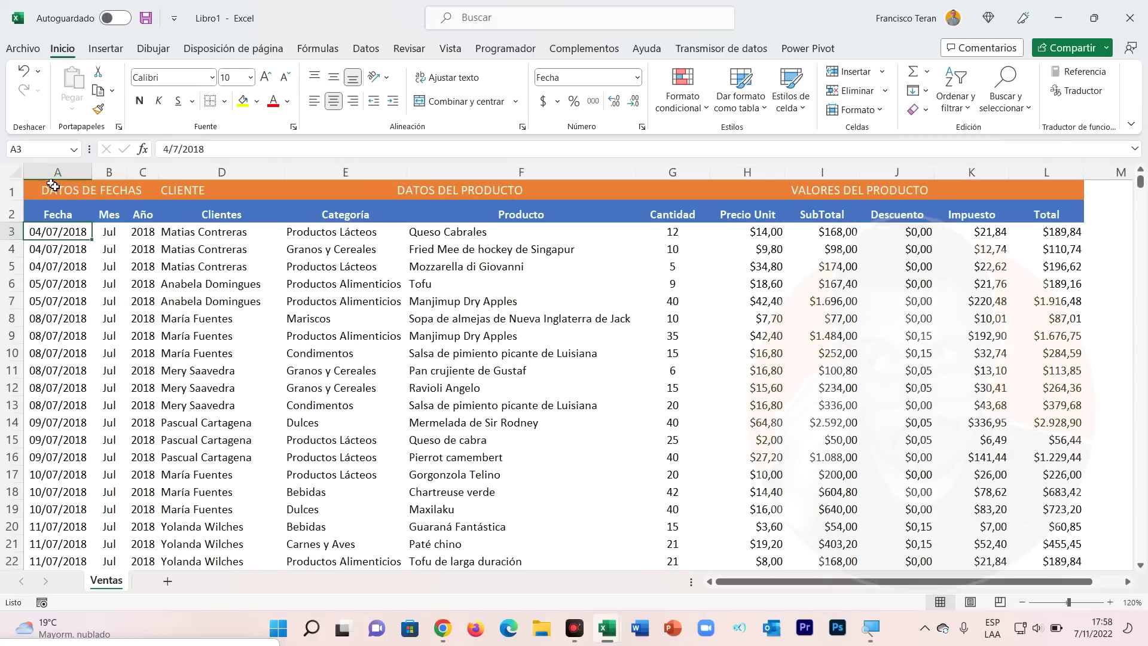
pyautogui.click(321, 298)
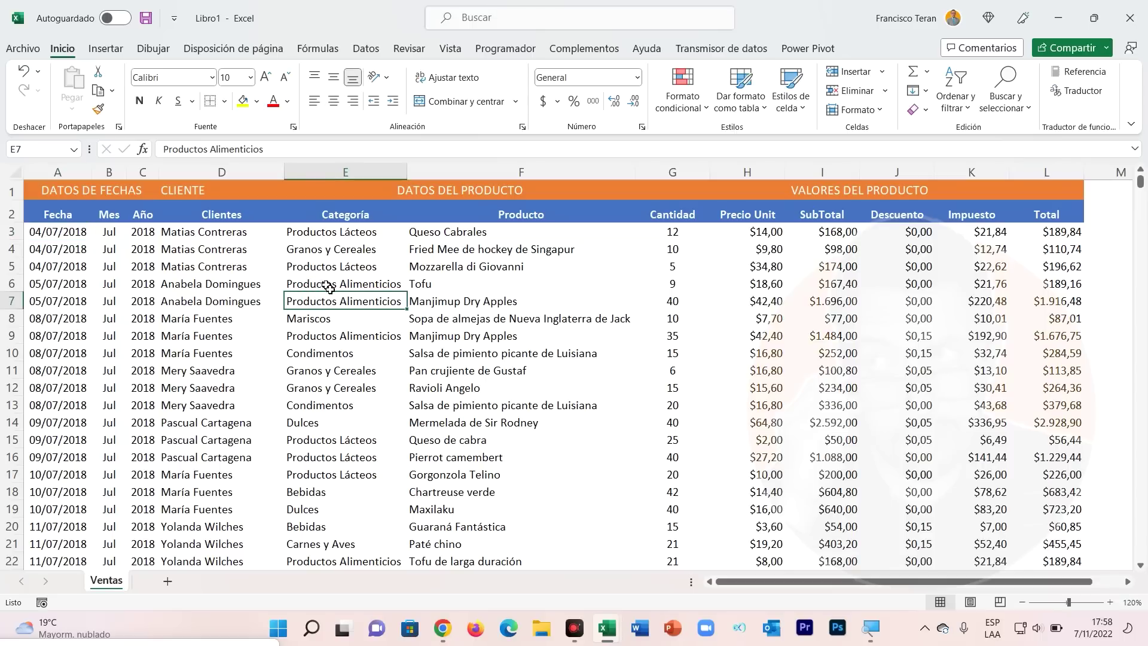
pyautogui.scroll(-1, 388, 299)
pyautogui.scroll(1, 538, 317)
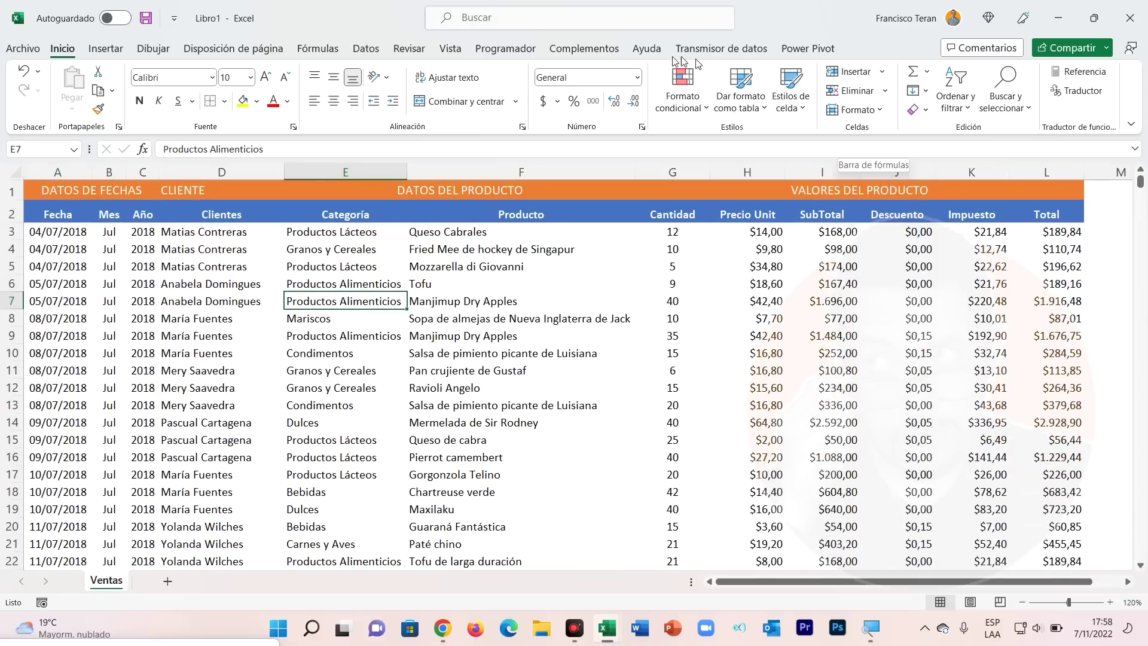
# Freeze the top row with Vista > Inmovilizar > Inmovilizar fila superior.
pyautogui.click(450, 52)
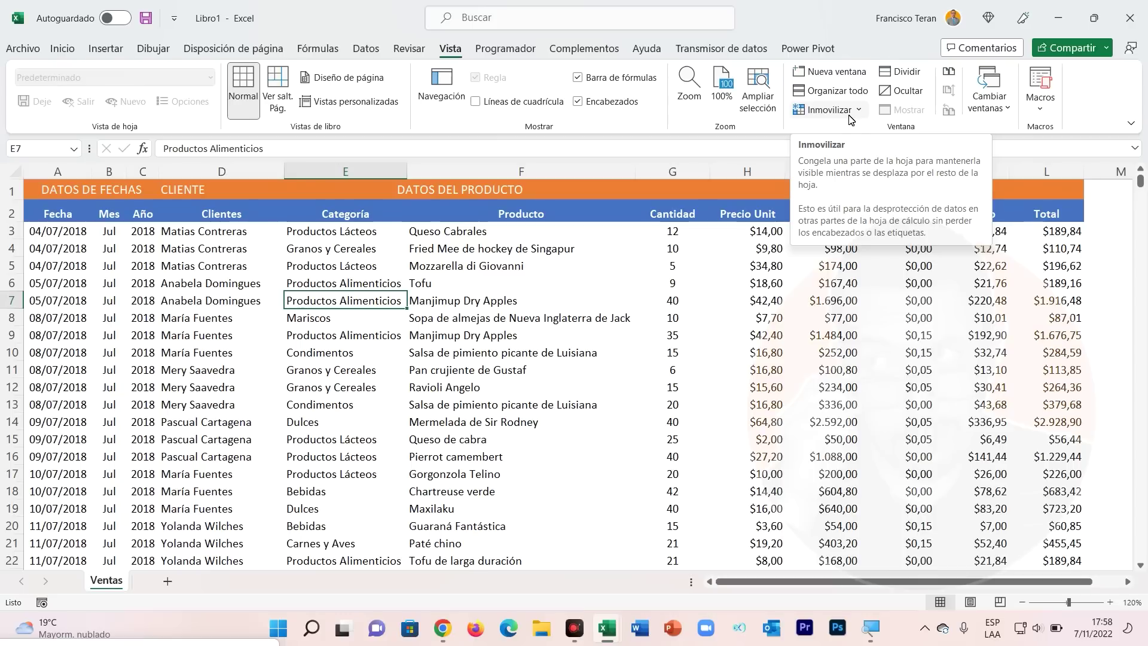
pyautogui.scroll(-1, 641, 359)
pyautogui.scroll(-1, 641, 359)
pyautogui.scroll(2, 640, 359)
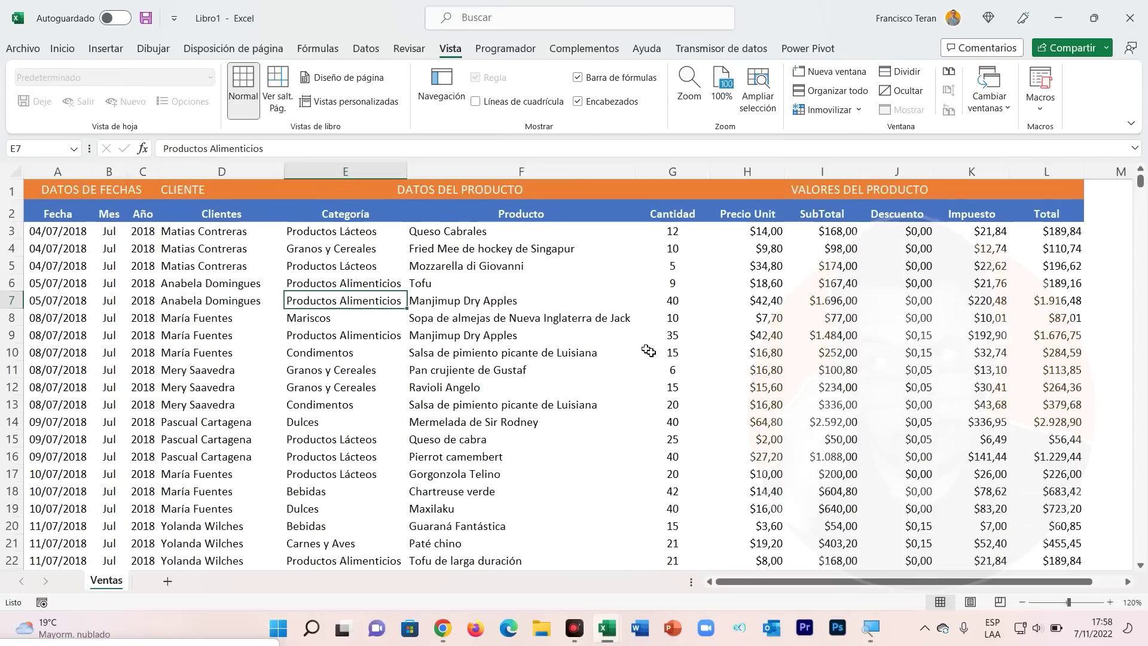
pyautogui.click(857, 111)
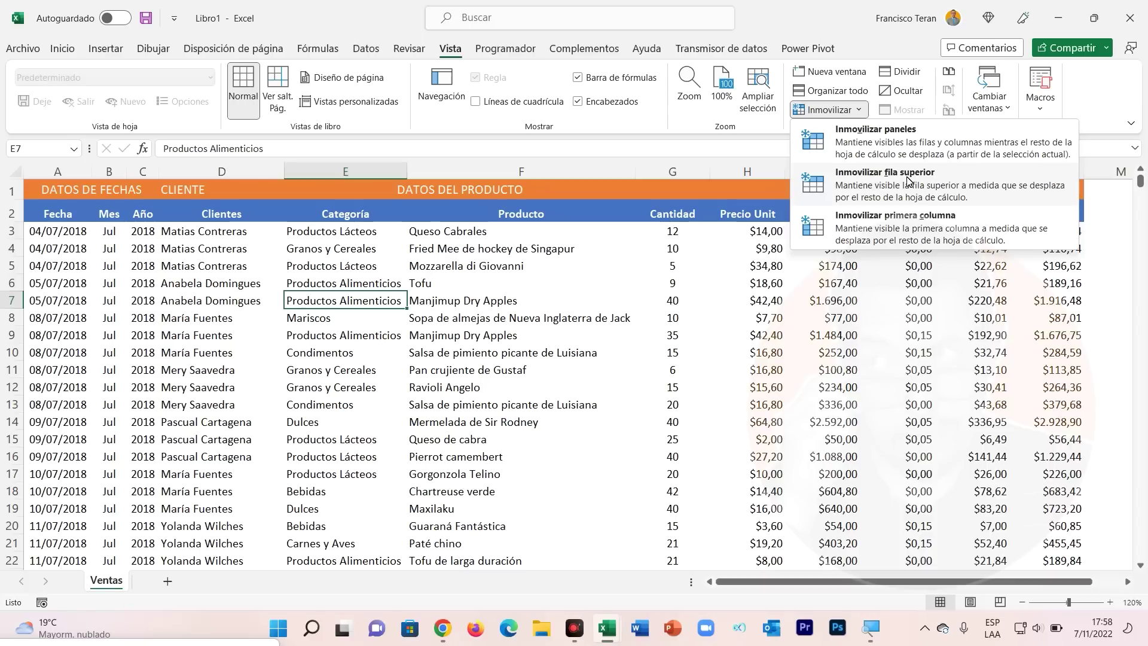
pyautogui.click(874, 185)
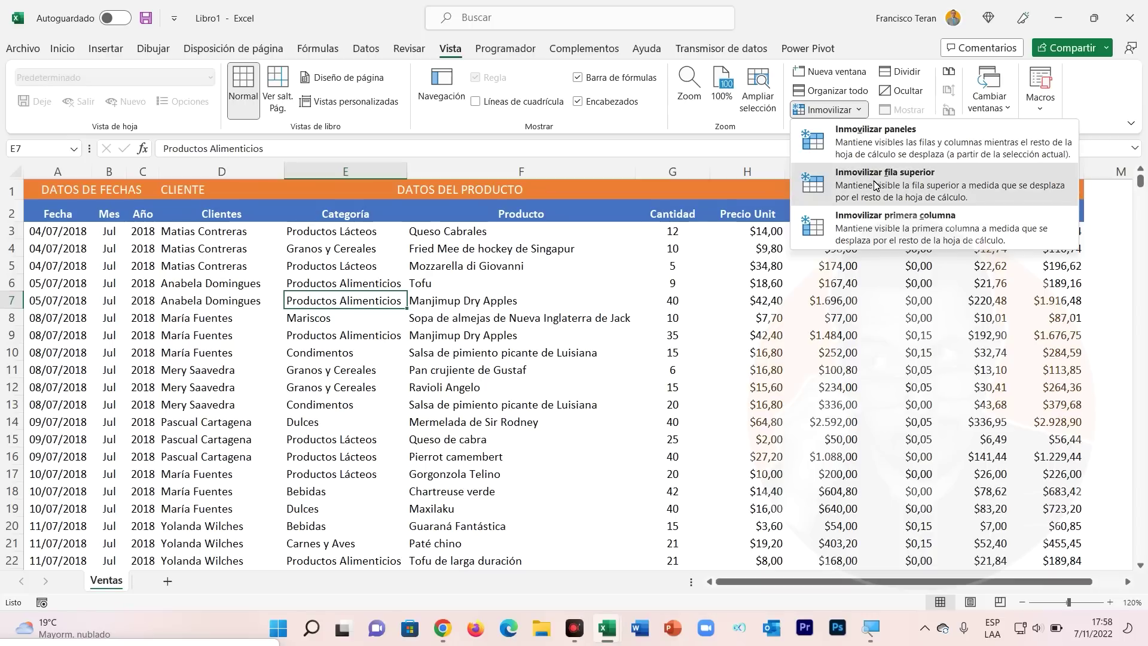
pyautogui.click(873, 185)
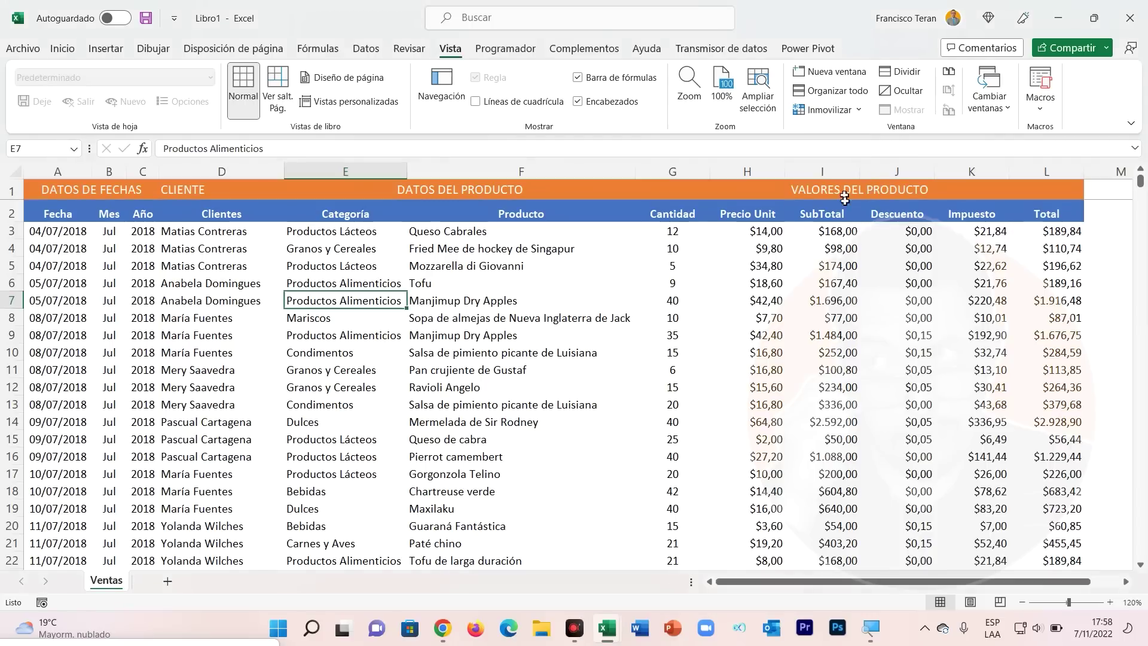
pyautogui.scroll(-1, 541, 317)
# Scroll the sales rows down and back up to confirm the top row stays frozen, then bring up the Inmovilizar options.
pyautogui.scroll(-1, 542, 318)
pyautogui.scroll(-1, 542, 318)
pyautogui.scroll(-2, 542, 318)
pyautogui.scroll(-1, 541, 314)
pyautogui.scroll(1, 540, 306)
pyautogui.scroll(5, 540, 306)
pyautogui.scroll(-3, 482, 250)
pyautogui.scroll(-1, 483, 252)
pyautogui.scroll(4, 484, 256)
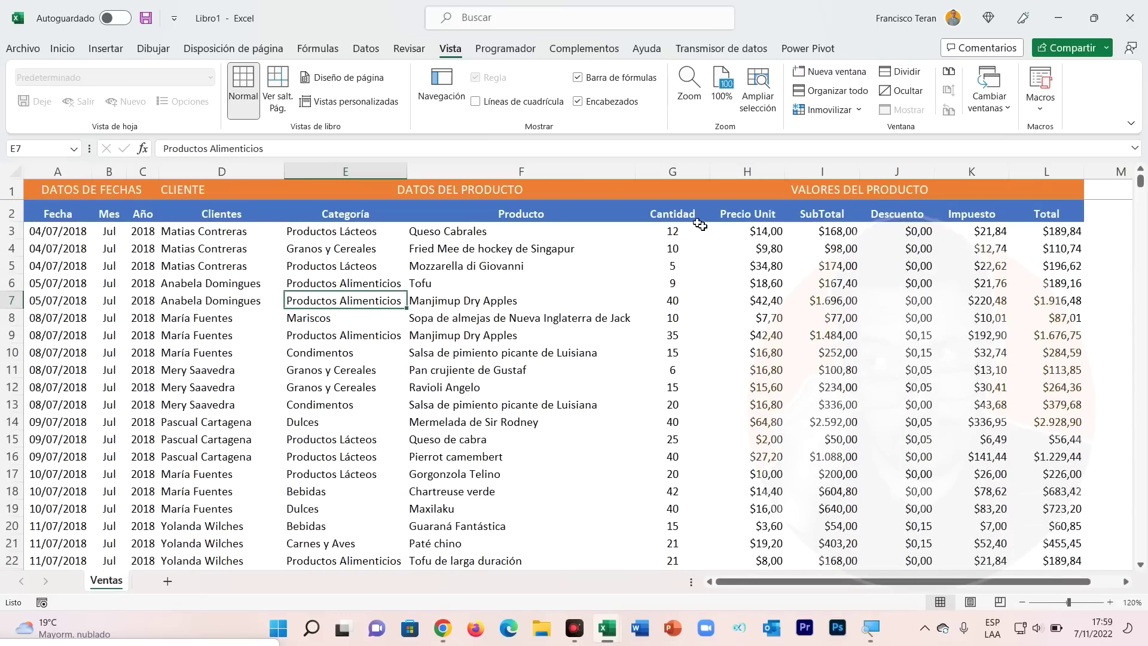
pyautogui.click(837, 110)
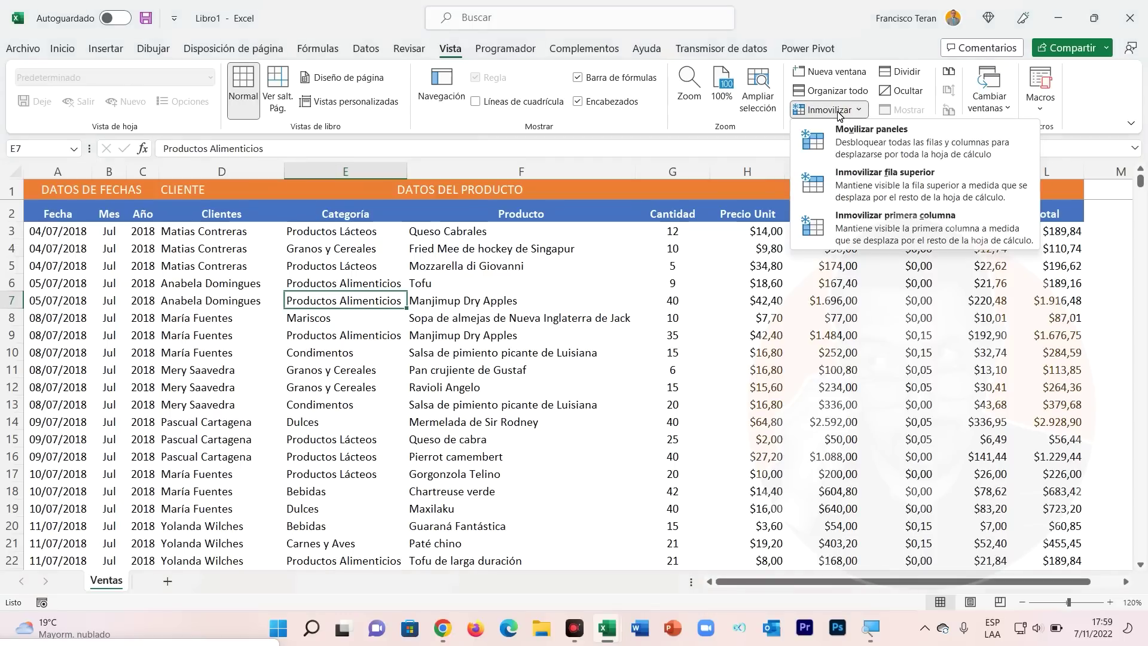
# Unfreeze all rows and columns and scroll down through the sales rows.
pyautogui.click(883, 138)
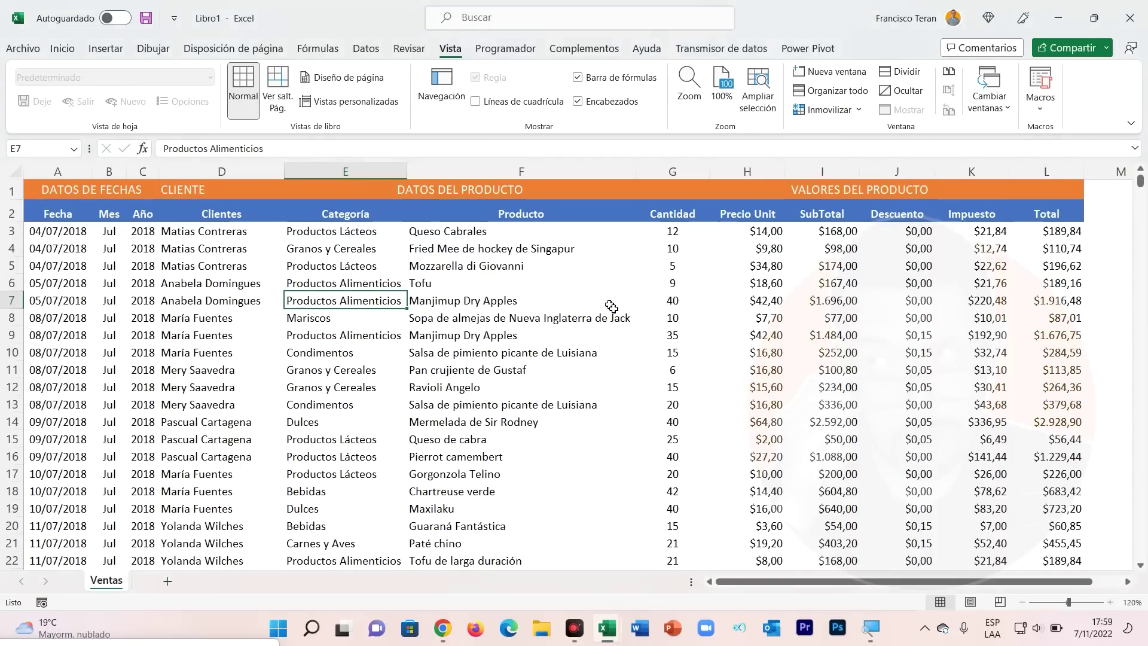
pyautogui.scroll(-1, 611, 306)
pyautogui.scroll(-1, 611, 306)
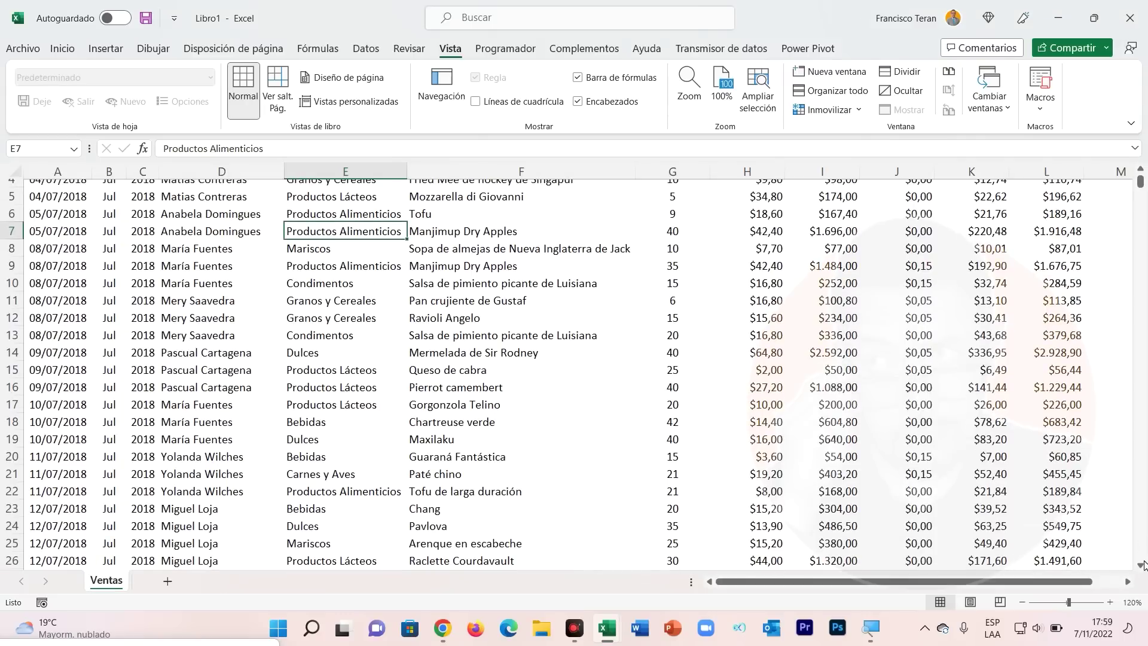
pyautogui.scroll(-1, 1142, 211)
pyautogui.scroll(-1, 1139, 207)
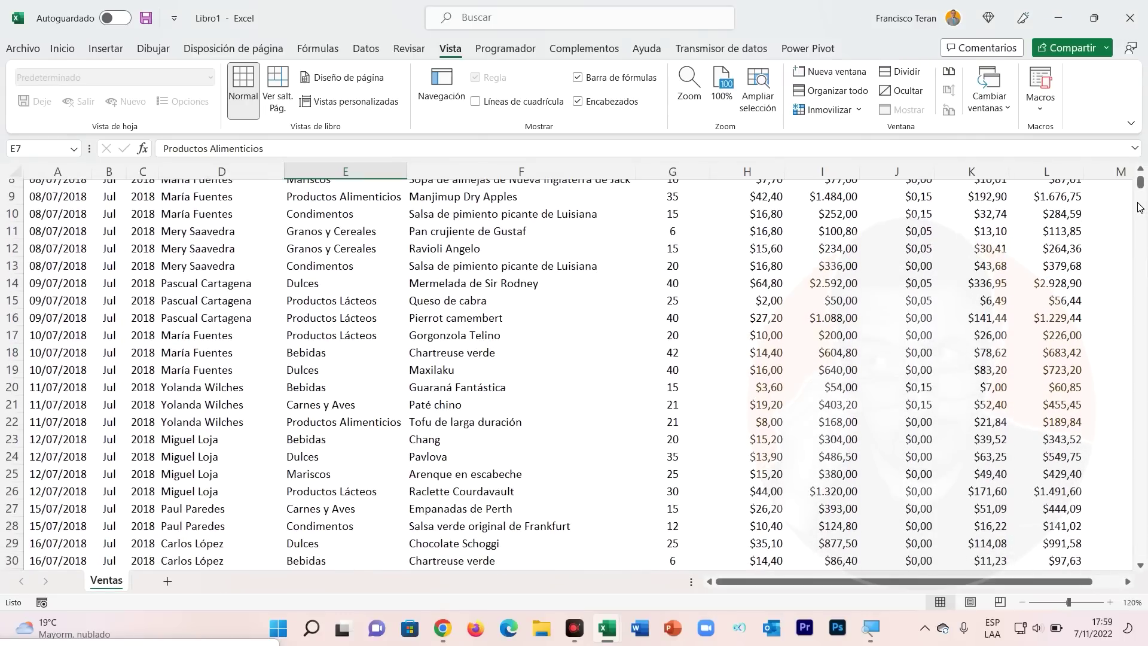
pyautogui.scroll(-1, 1142, 251)
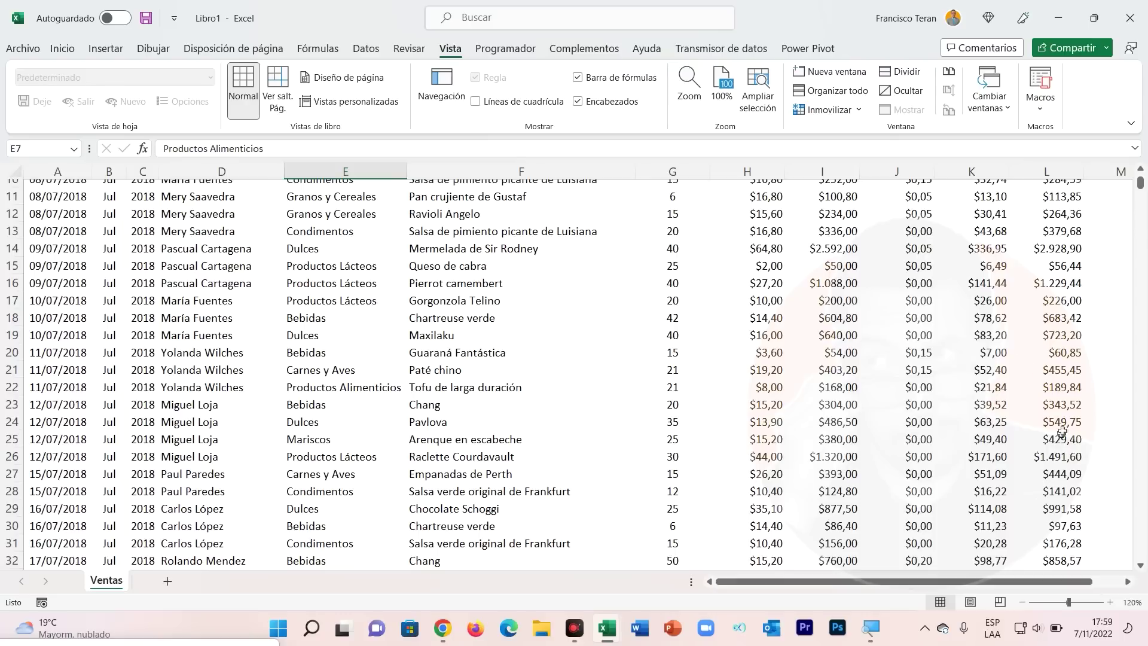
# Freeze panes with row 10 pinned at the top and scroll to check it stays fixed.
pyautogui.click(858, 112)
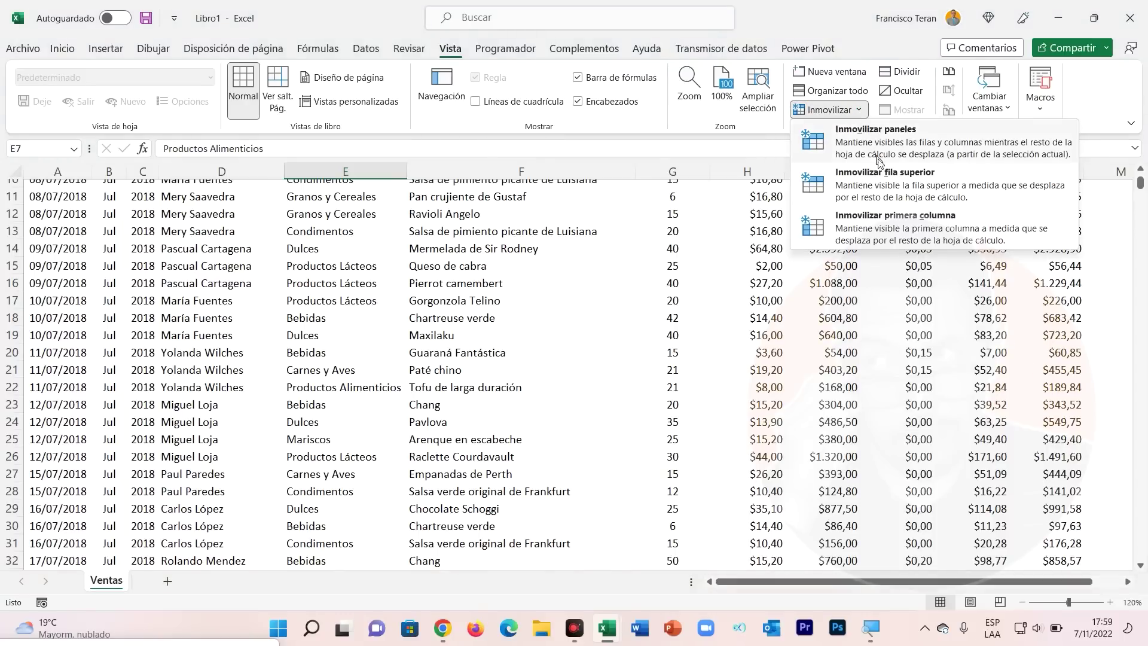
pyautogui.click(893, 192)
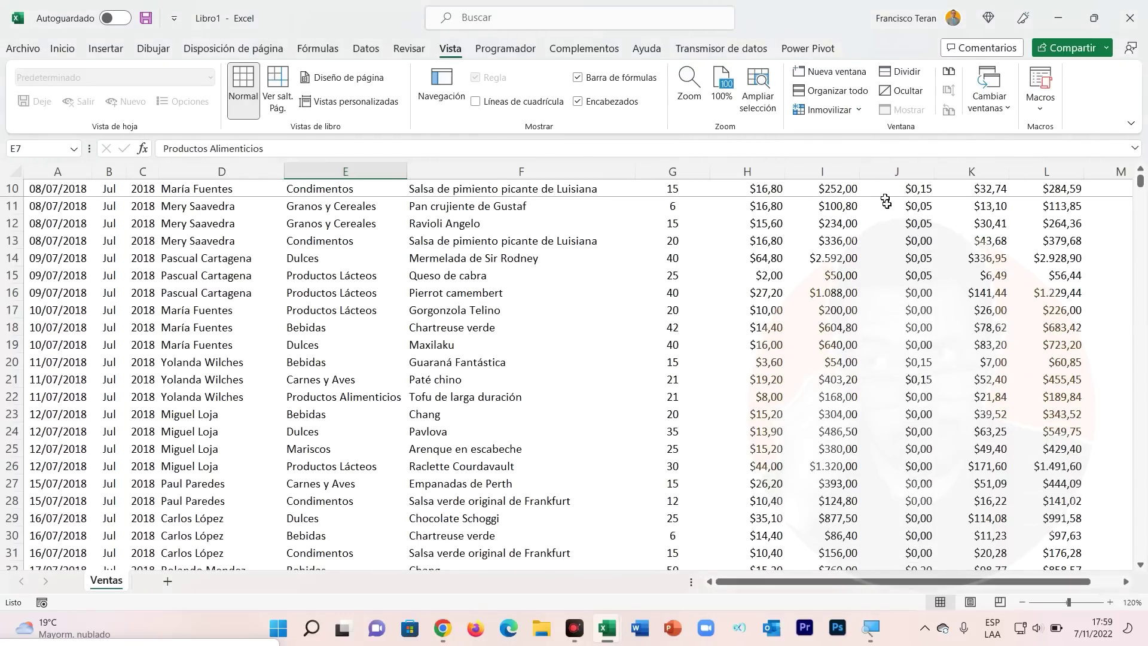
pyautogui.scroll(-3, 430, 331)
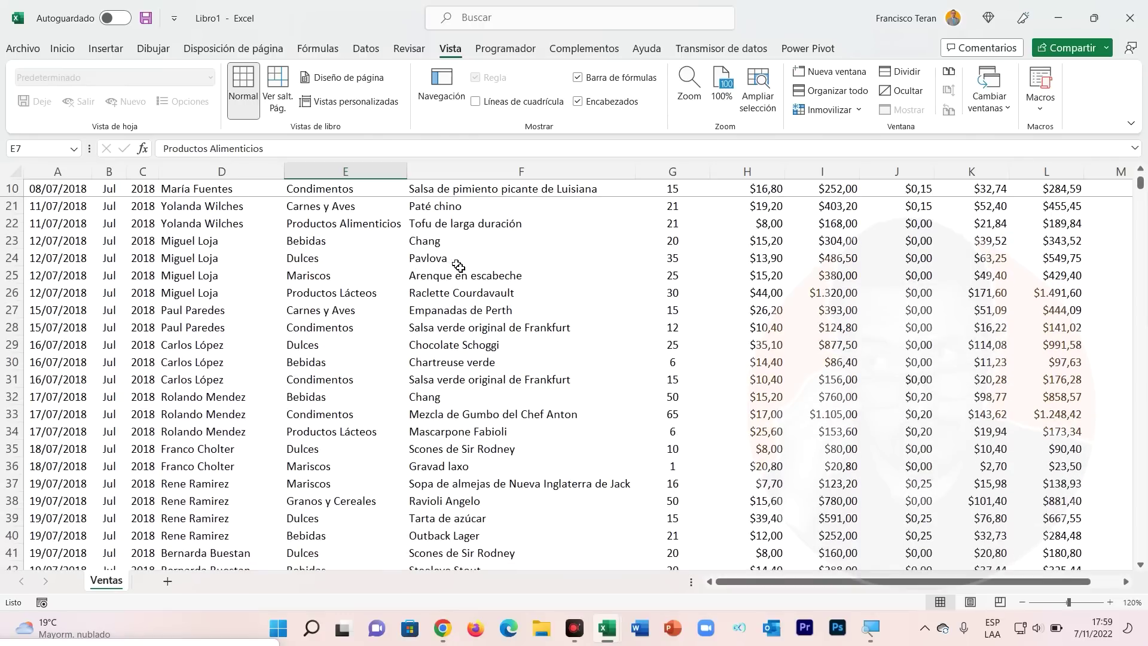
pyautogui.scroll(1, 459, 265)
pyautogui.scroll(2, 459, 263)
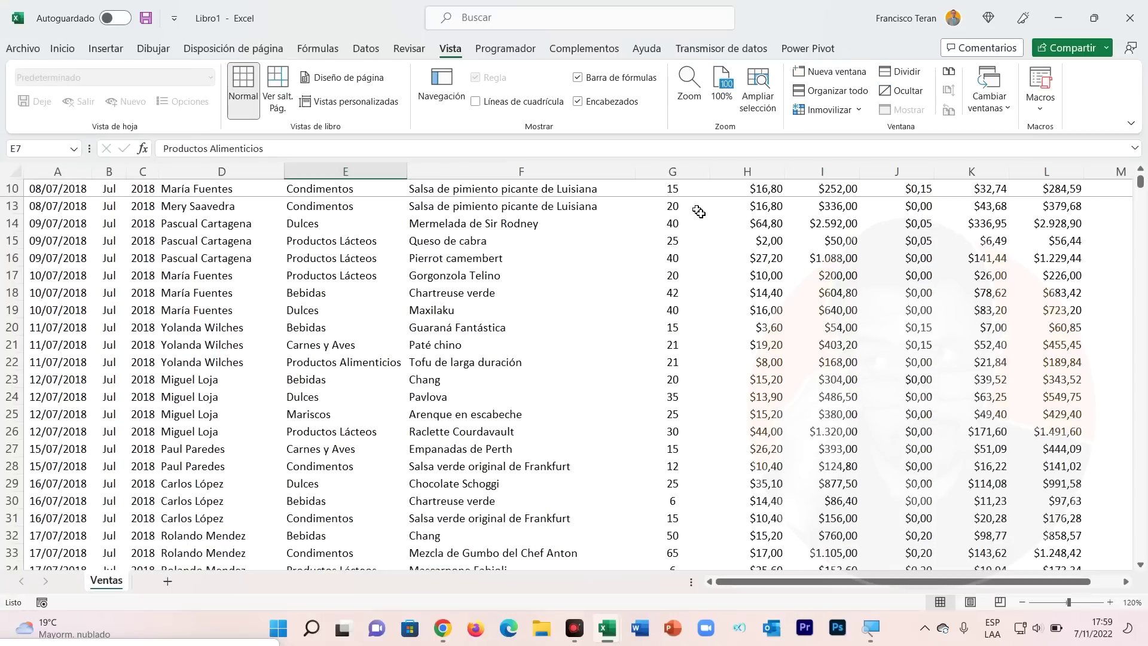
pyautogui.hotkey('ctrl', 'z')
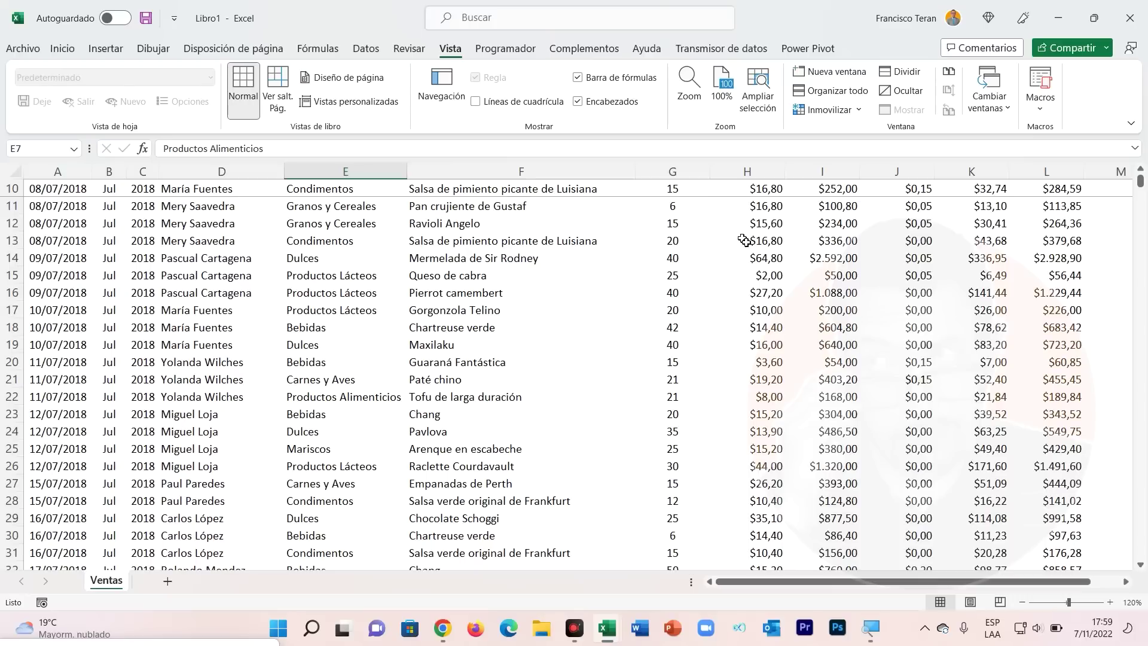
pyautogui.click(855, 112)
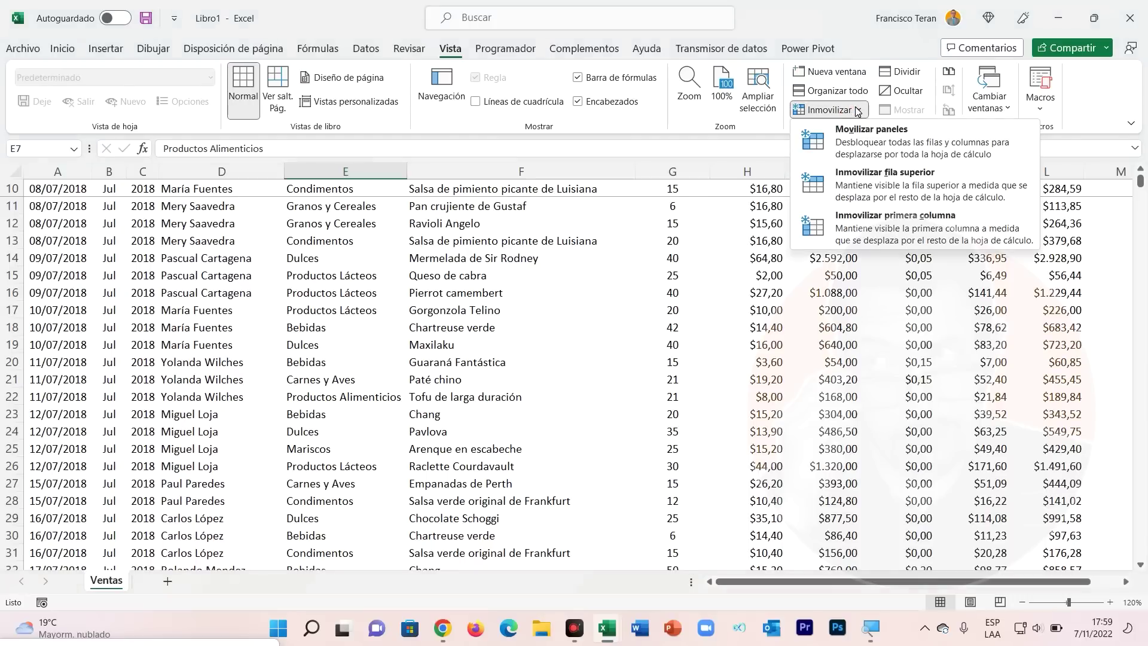
# Unfreeze the panes with Movilizar paneles and select the sales rows 10 to 23.
pyautogui.click(873, 146)
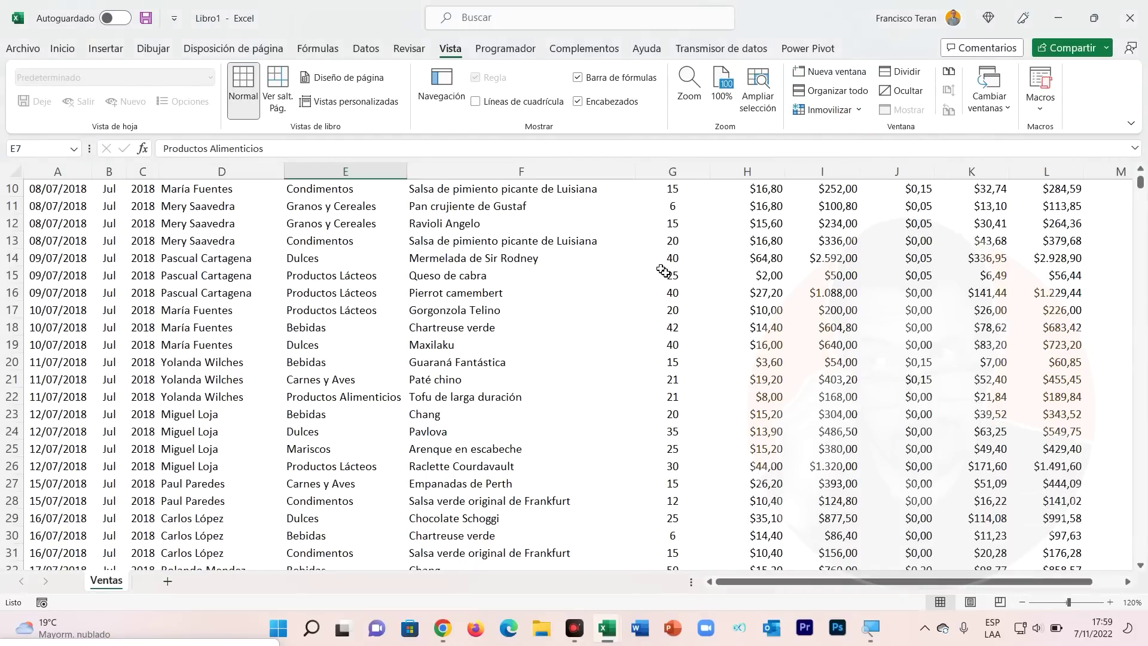
pyautogui.moveTo(63, 189); pyautogui.dragTo(1035, 421)
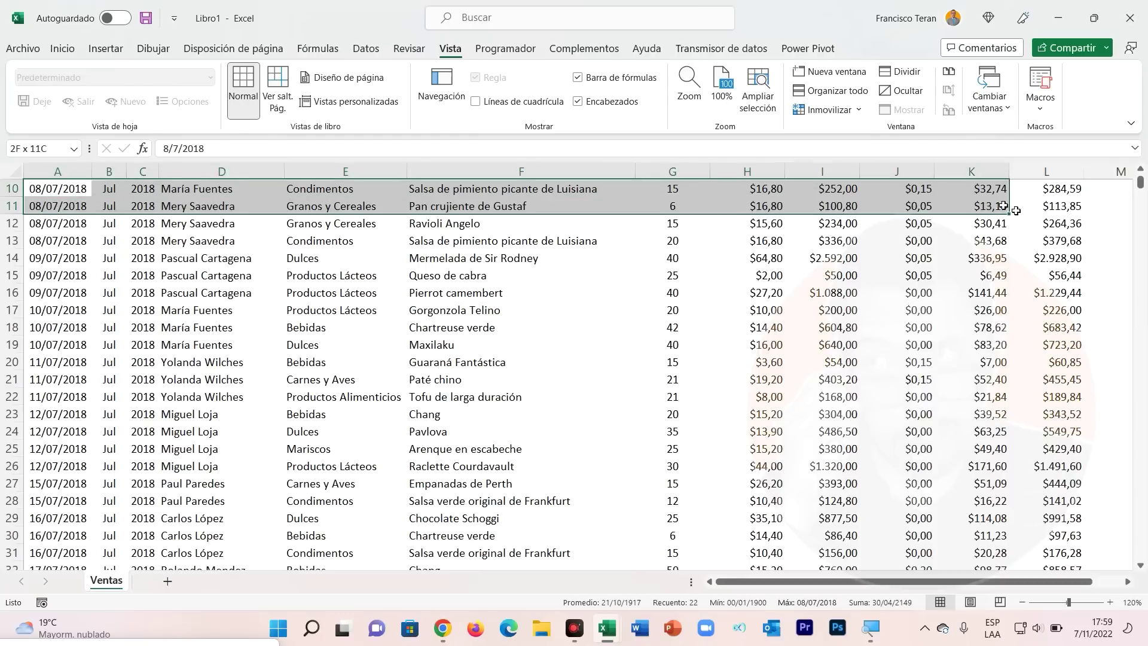
pyautogui.click(699, 340)
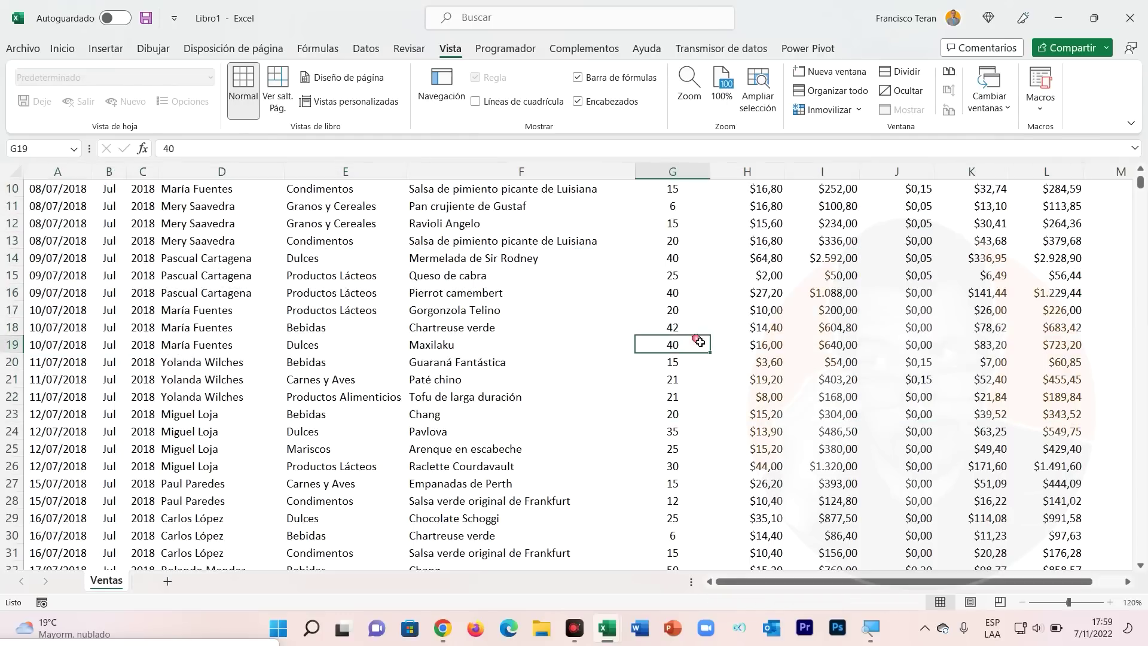
pyautogui.scroll(3, 682, 297)
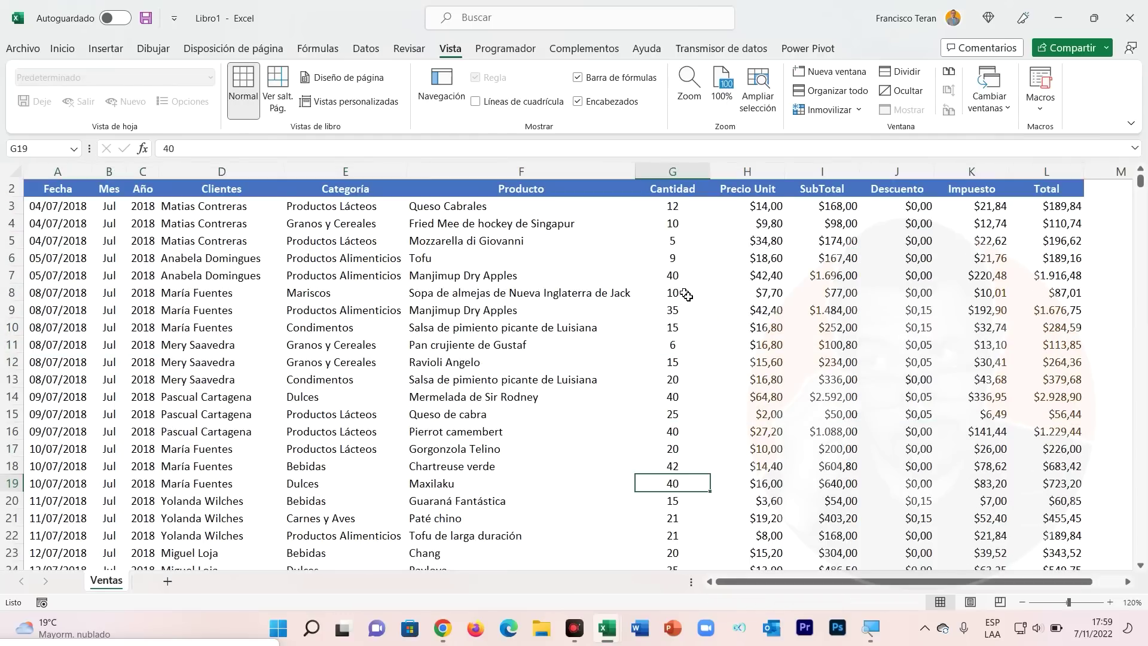
pyautogui.scroll(1, 687, 295)
# Return to the top of the table, selecting the row 1 title band and discount cell J5.
pyautogui.click(627, 233)
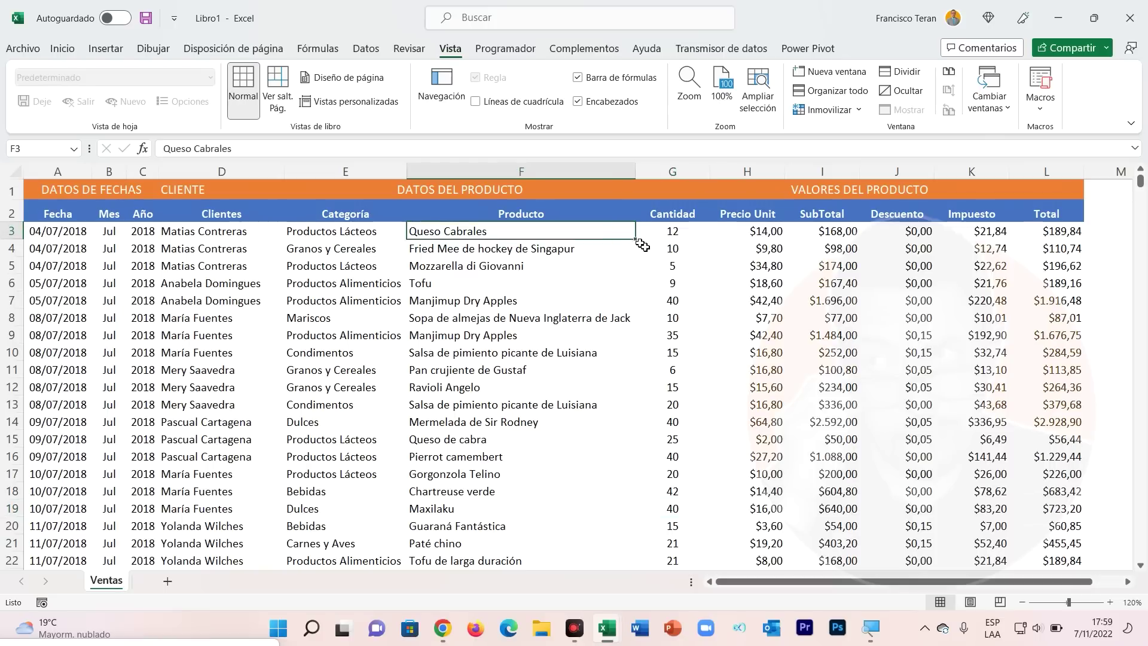
pyautogui.moveTo(50, 192); pyautogui.dragTo(1070, 194)
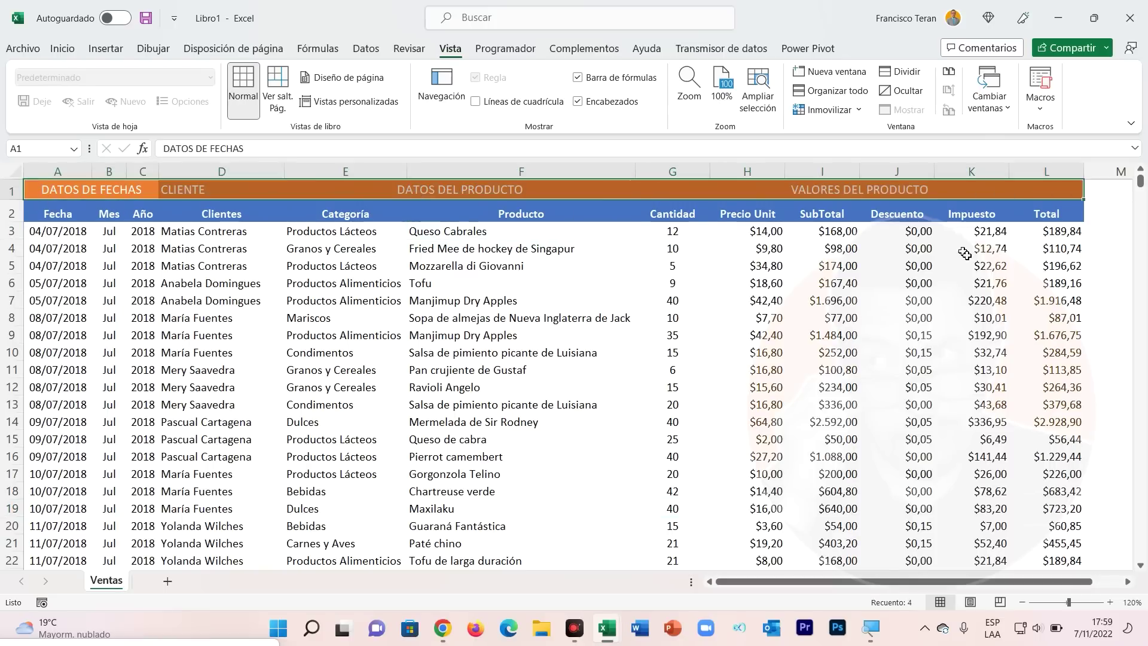
pyautogui.click(921, 275)
pyautogui.scroll(-2, 920, 275)
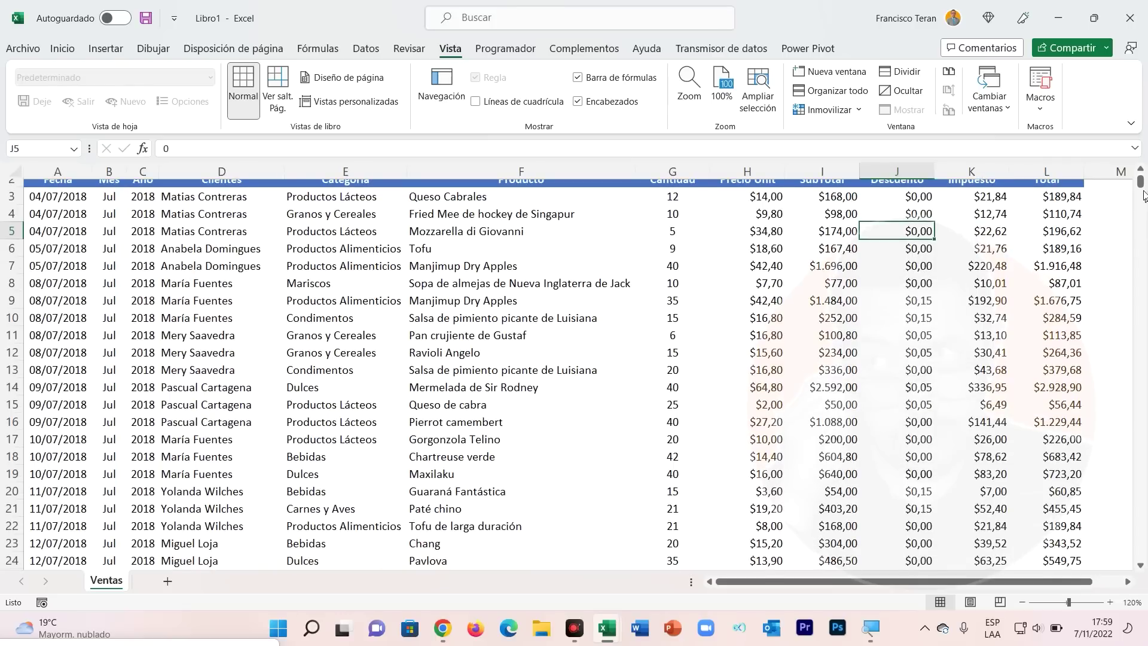
pyautogui.scroll(1, 1142, 185)
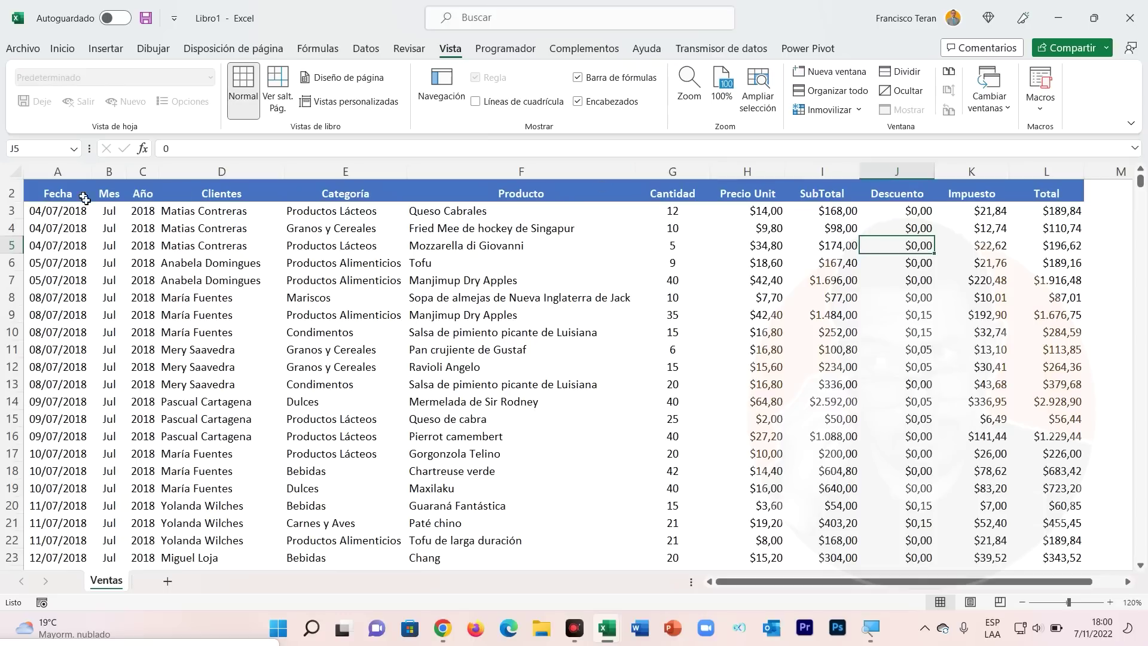
pyautogui.click(850, 113)
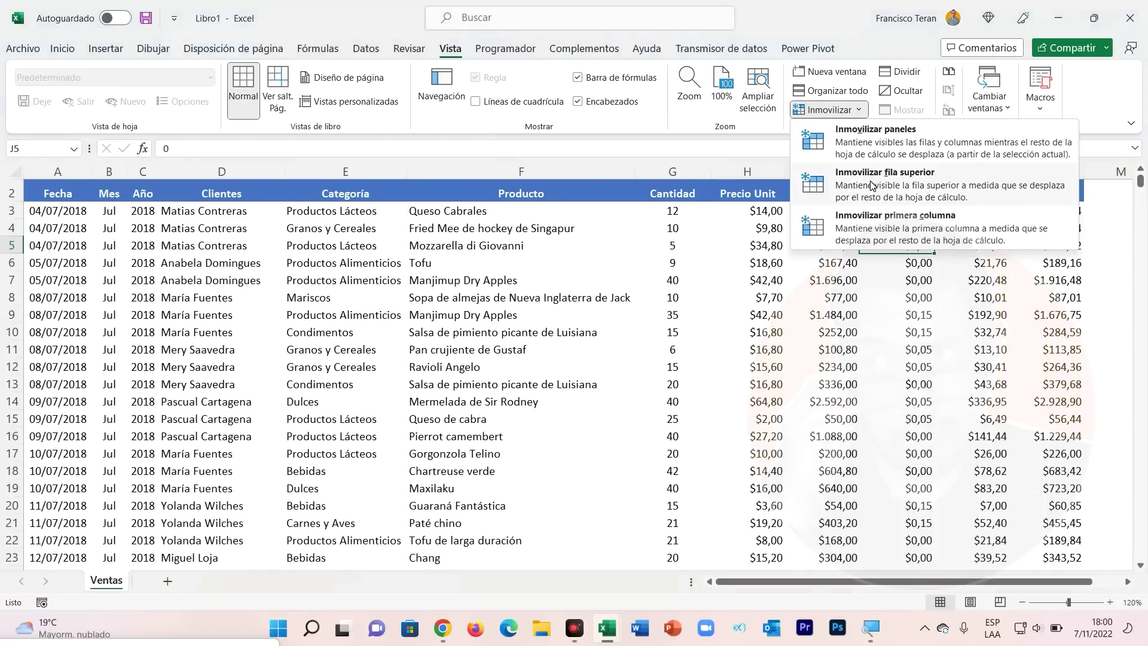
# Freeze the Fecha/Cantidad/Total header row with Inmovilizar fila superior and scroll down and up to verify it.
pyautogui.click(871, 186)
pyautogui.scroll(-2, 658, 250)
pyautogui.scroll(-2, 657, 250)
pyautogui.scroll(3, 657, 250)
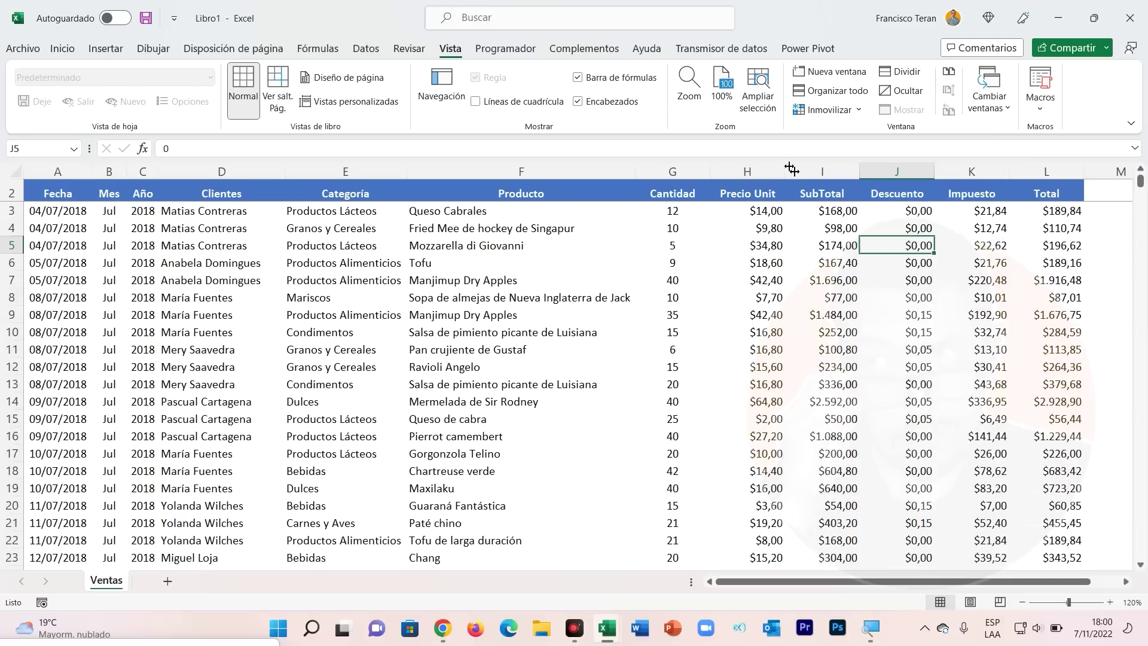
pyautogui.click(859, 111)
pyautogui.click(607, 281)
pyautogui.scroll(-2, 565, 278)
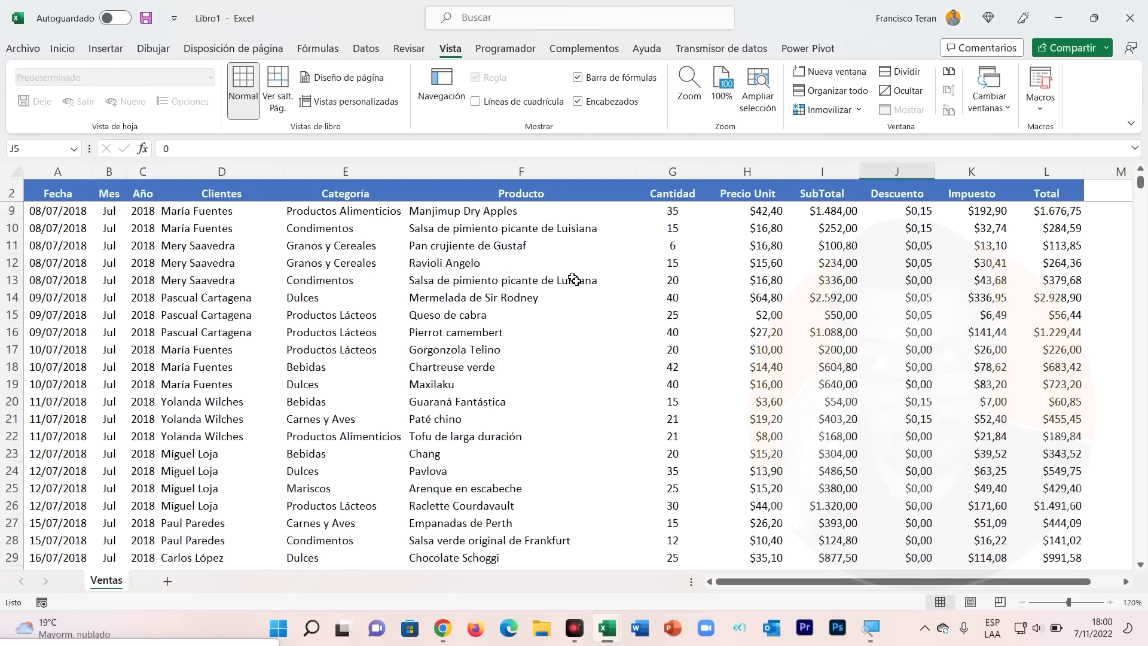
pyautogui.scroll(-2, 574, 279)
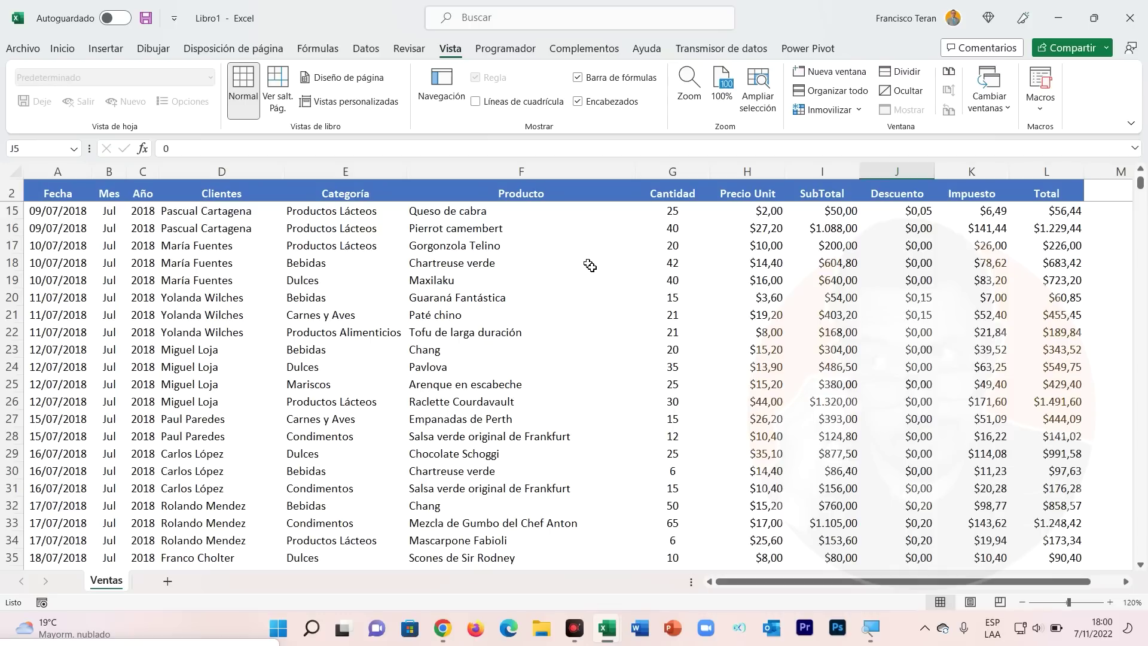
pyautogui.scroll(4, 611, 272)
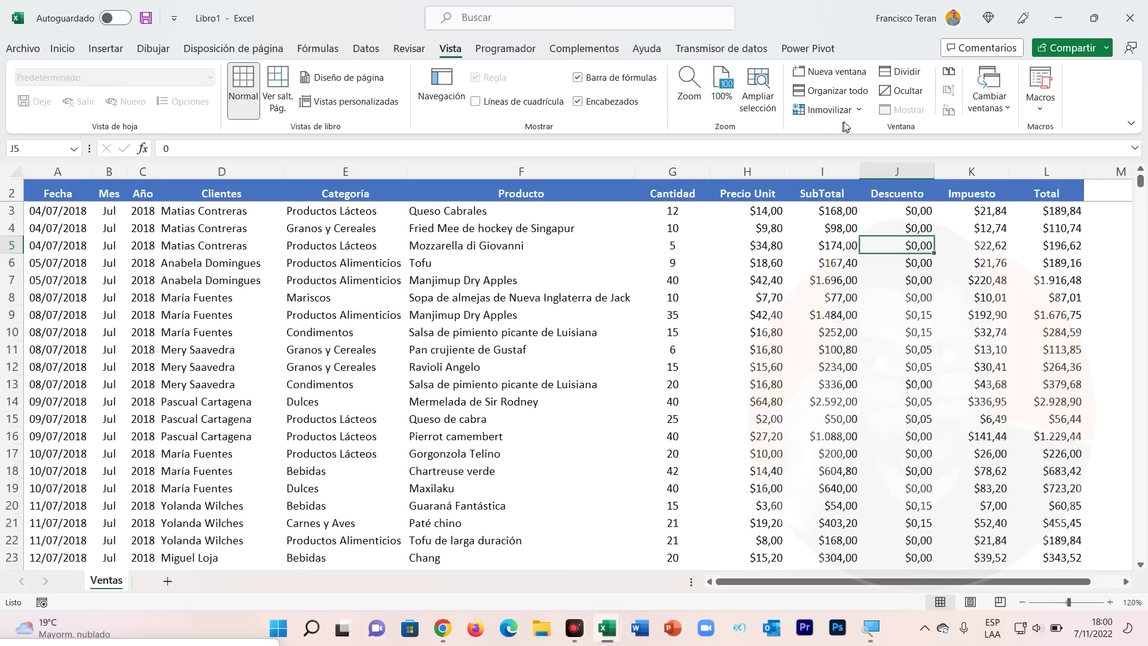
# Unfreeze the header row with Movilizar paneles and move to the date in cell A8.
pyautogui.click(856, 110)
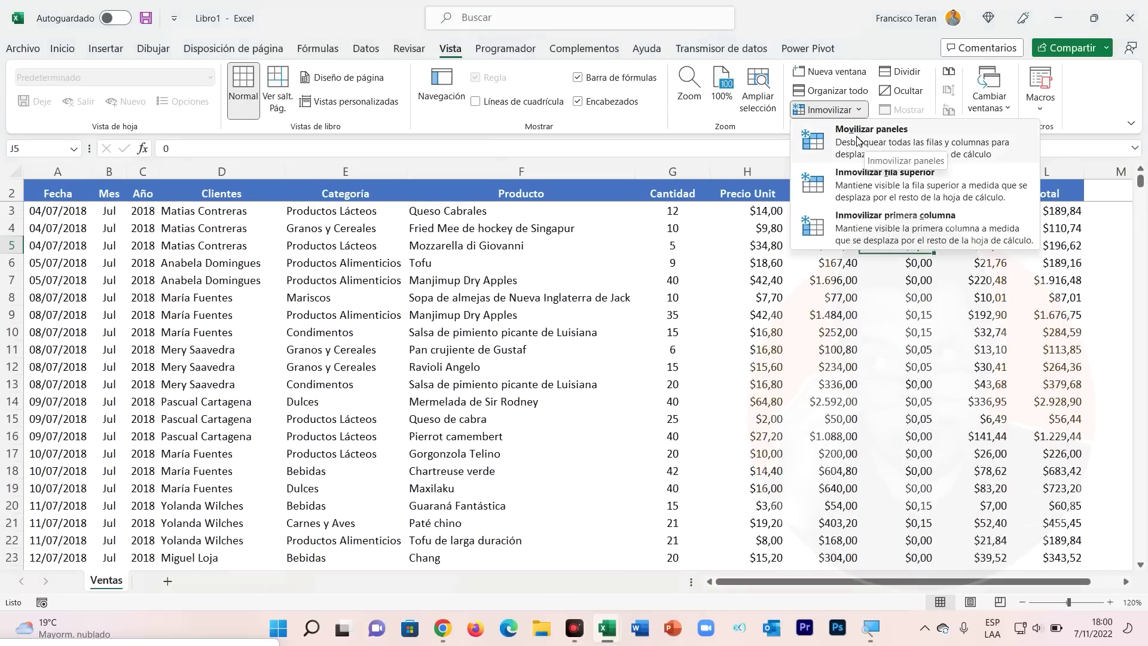
pyautogui.click(870, 134)
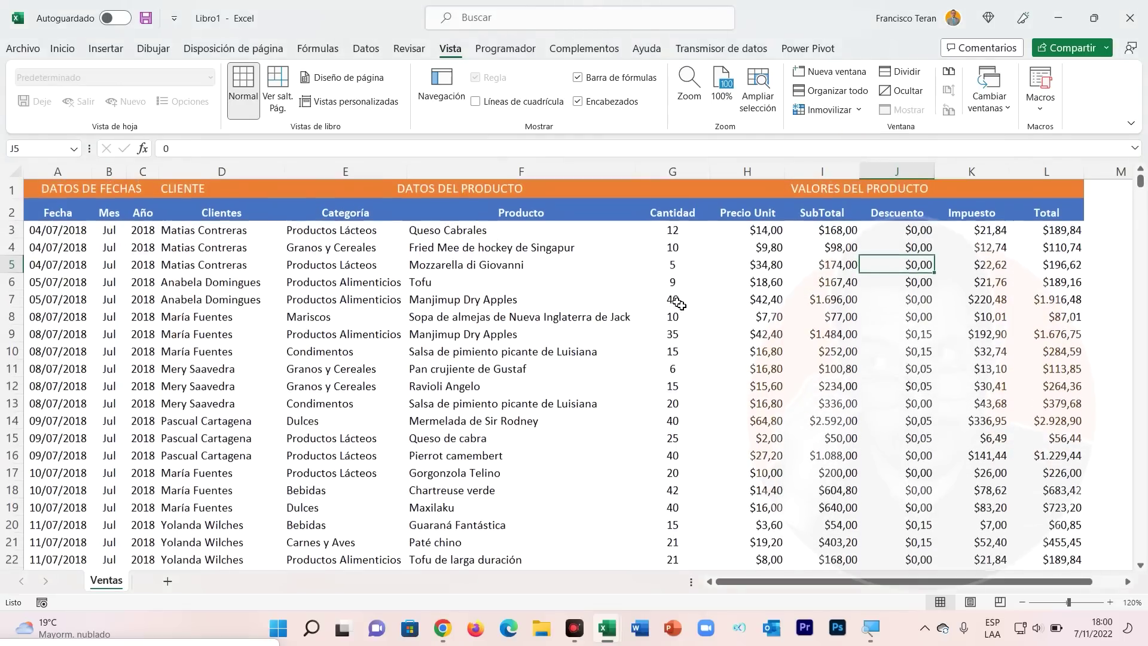
pyautogui.click(472, 387)
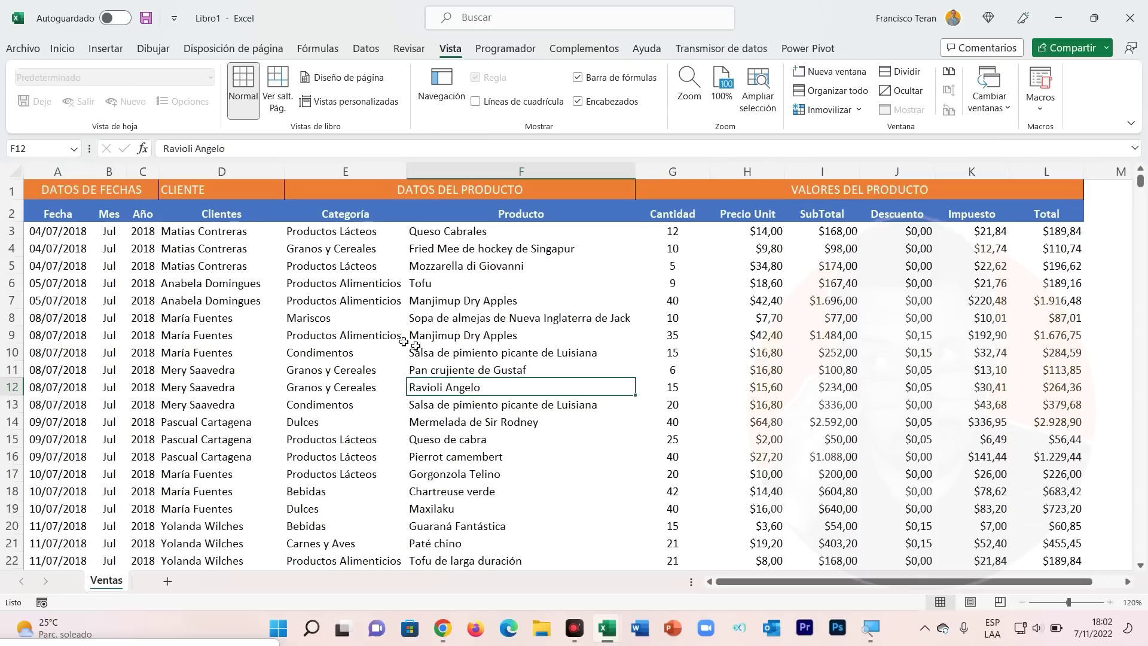
pyautogui.click(358, 320)
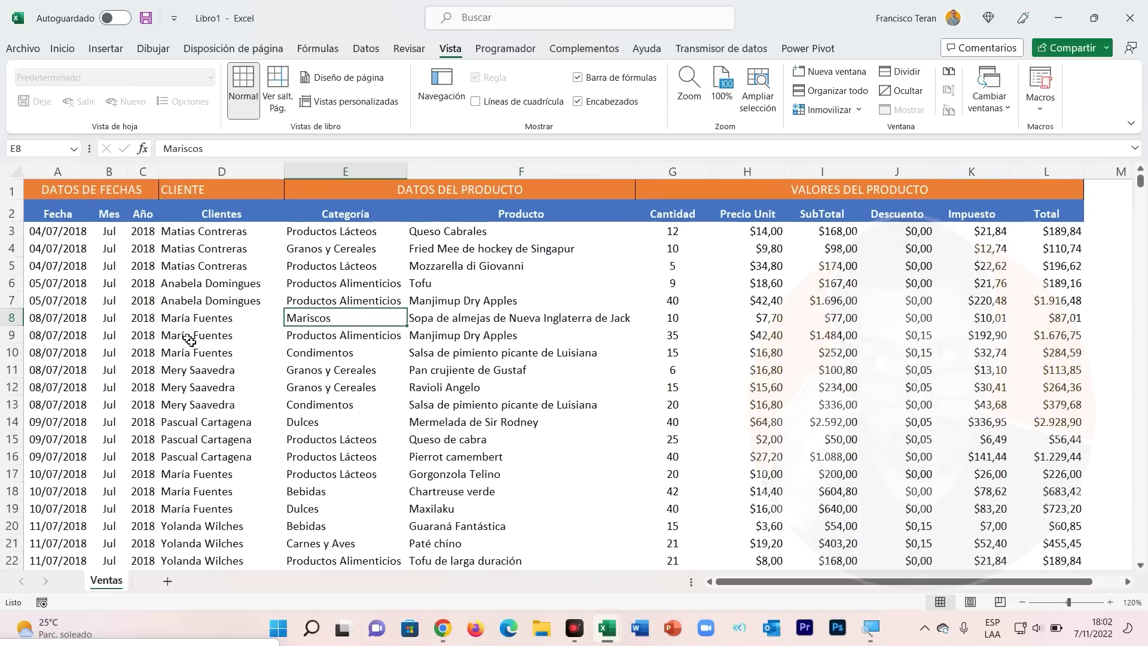
pyautogui.press('Home')
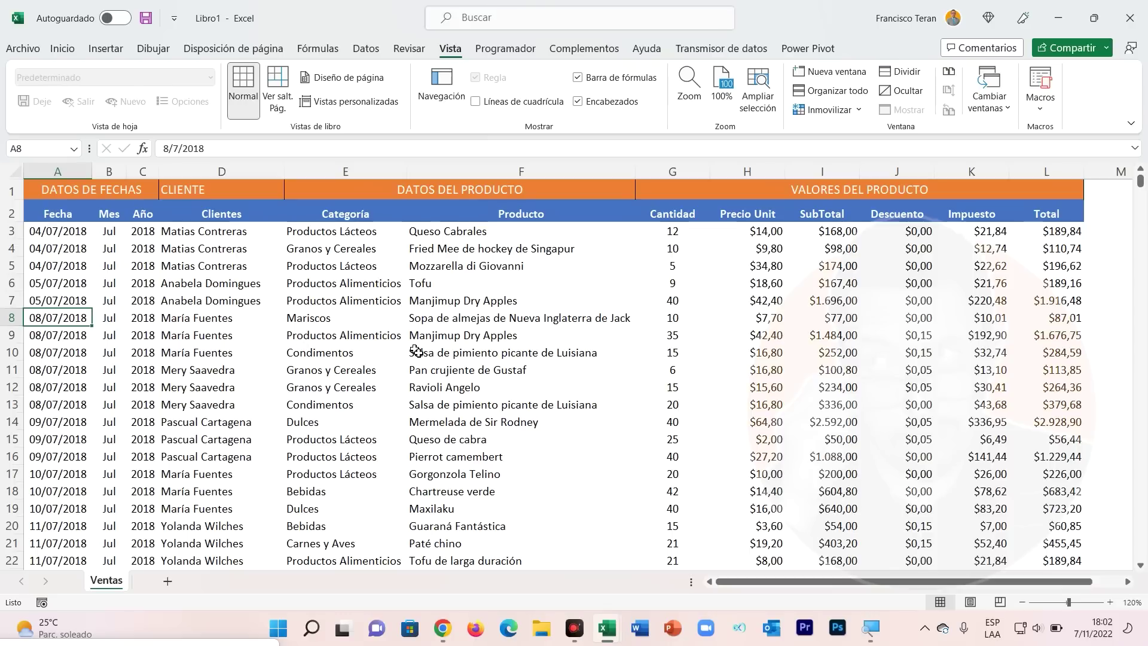
# Select the Fecha dates in column A and cells D9, F10 and I9, preparing to freeze the first column.
pyautogui.click(837, 110)
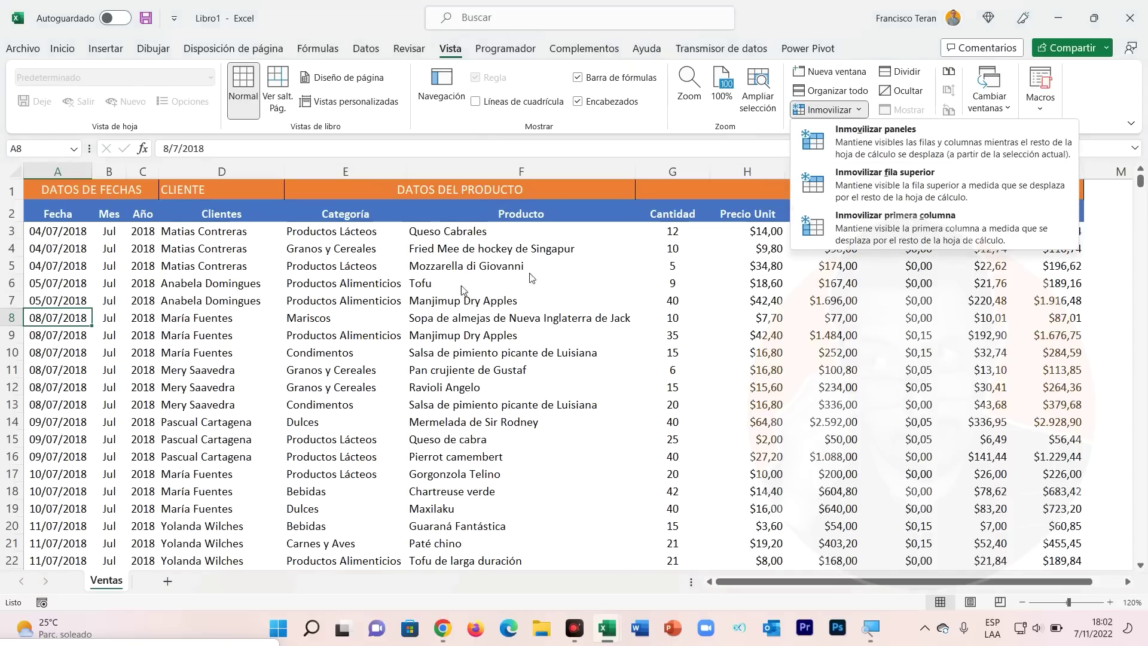
pyautogui.click(231, 337)
pyautogui.moveTo(58, 189); pyautogui.dragTo(48, 472)
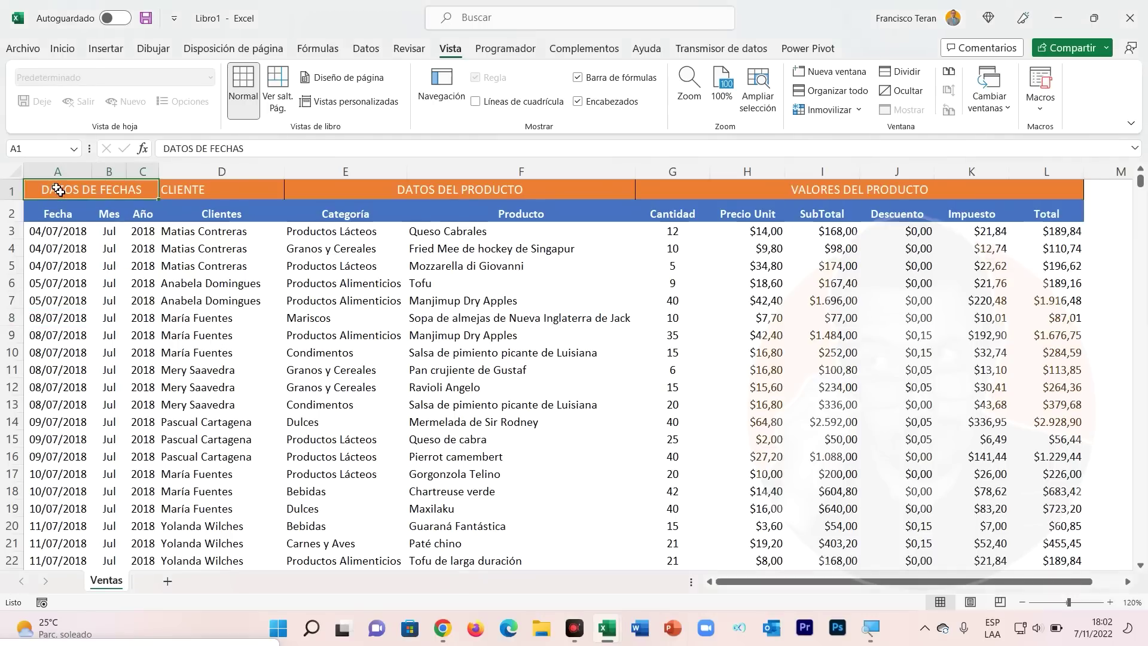
pyautogui.click(86, 315)
pyautogui.moveTo(56, 214); pyautogui.dragTo(56, 543)
pyautogui.click(66, 452)
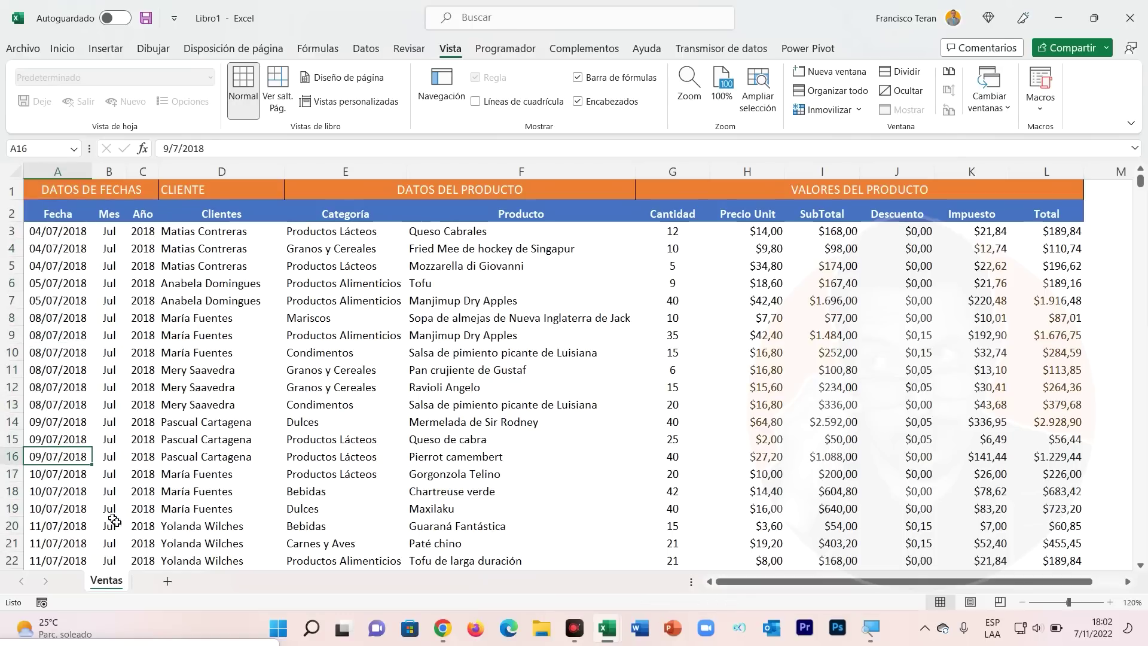
pyautogui.click(55, 172)
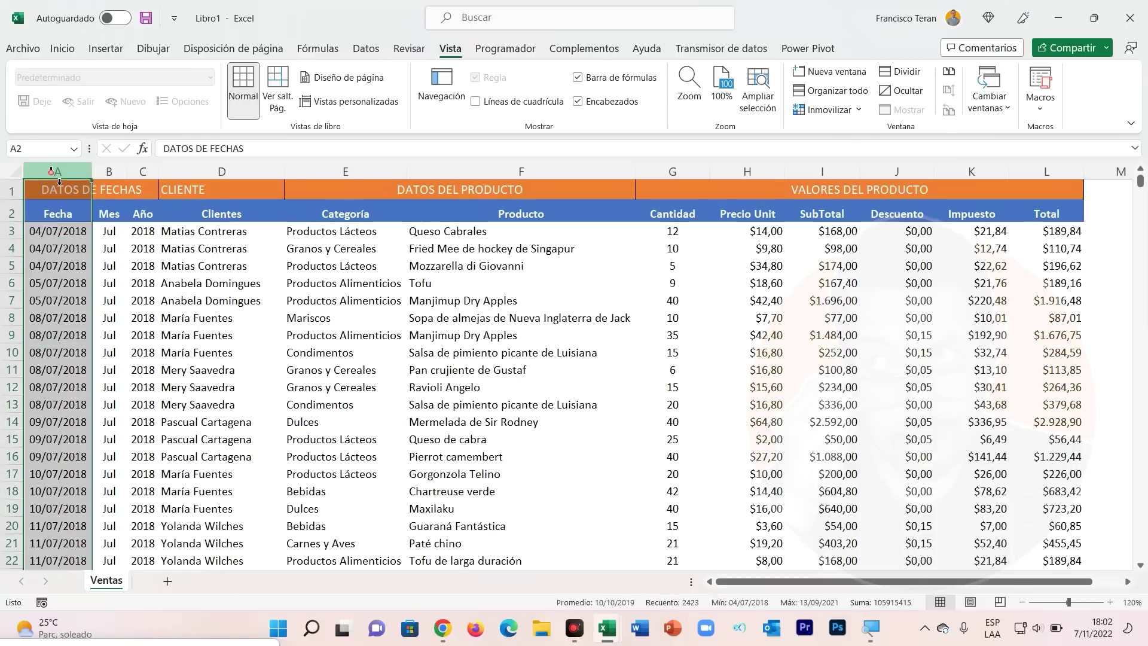
pyautogui.click(90, 320)
pyautogui.click(216, 334)
pyautogui.click(529, 353)
pyautogui.click(822, 332)
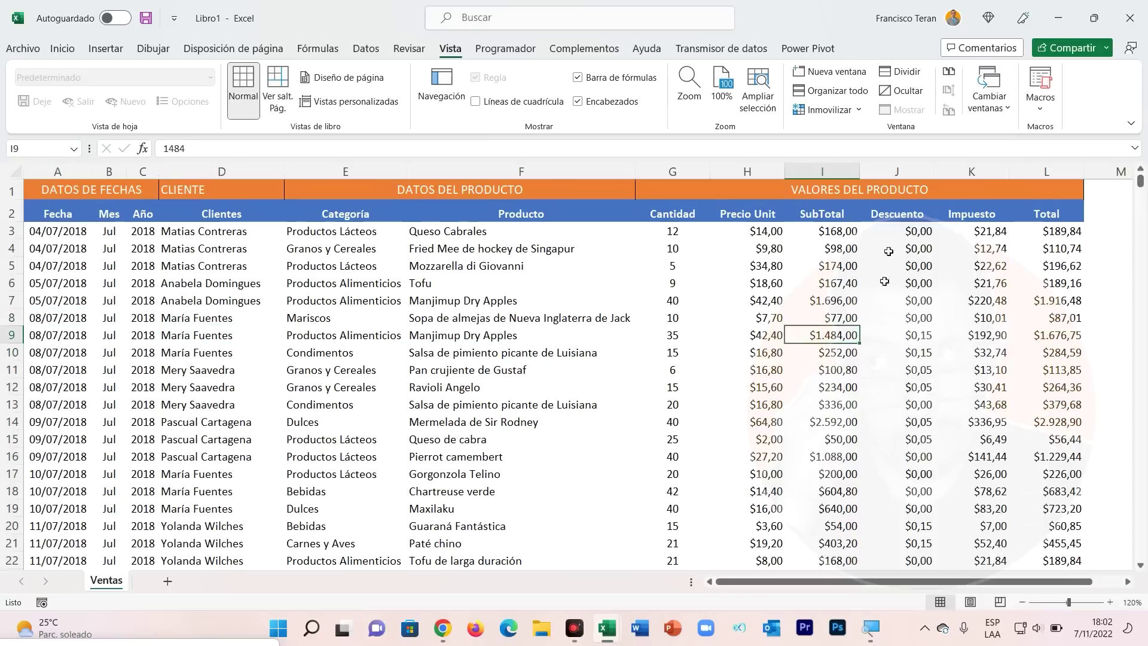
pyautogui.click(837, 110)
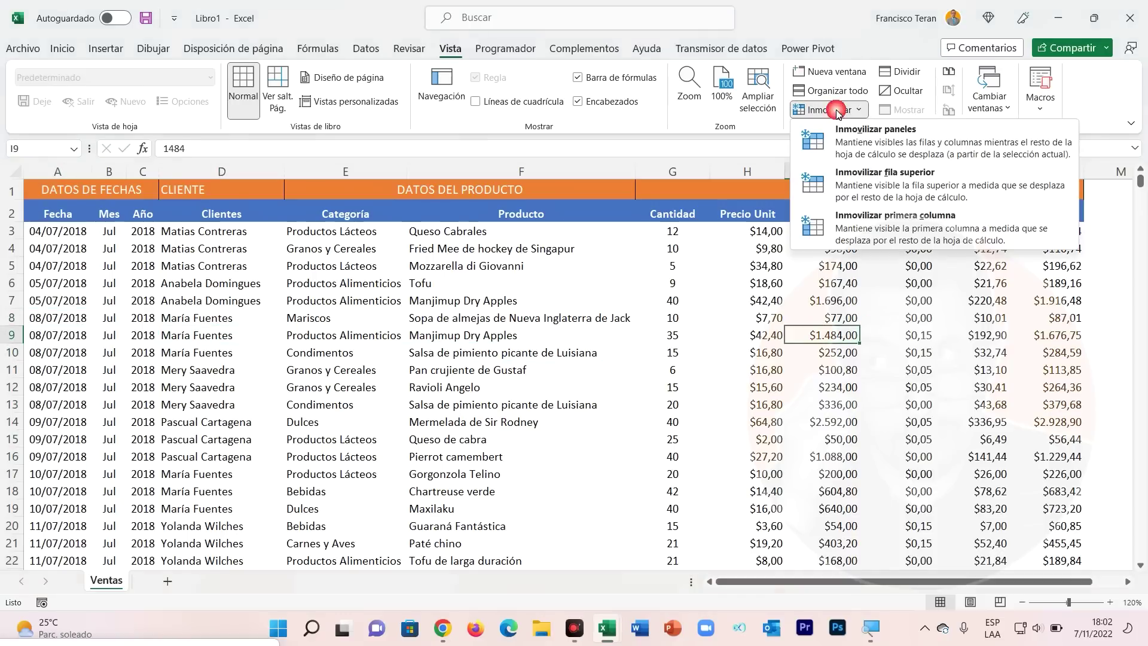
# Freeze column A (Fecha) with Inmovilizar primera columna and scroll sideways to confirm the dates stay visible.
pyautogui.click(891, 228)
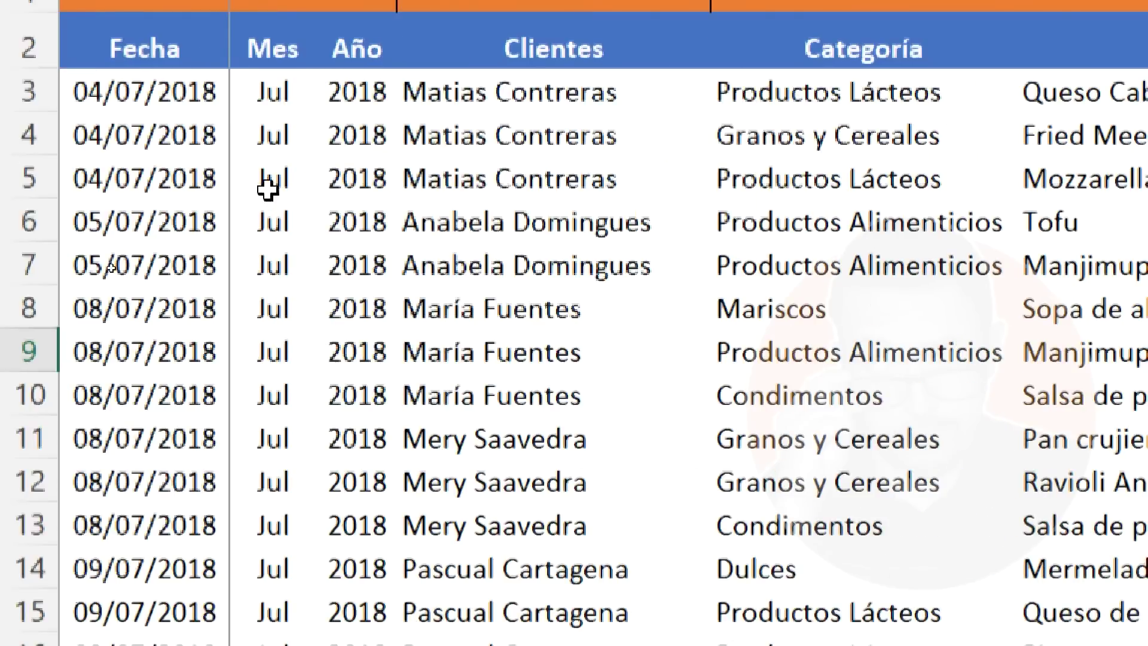
pyautogui.scroll(-1, 219, 506)
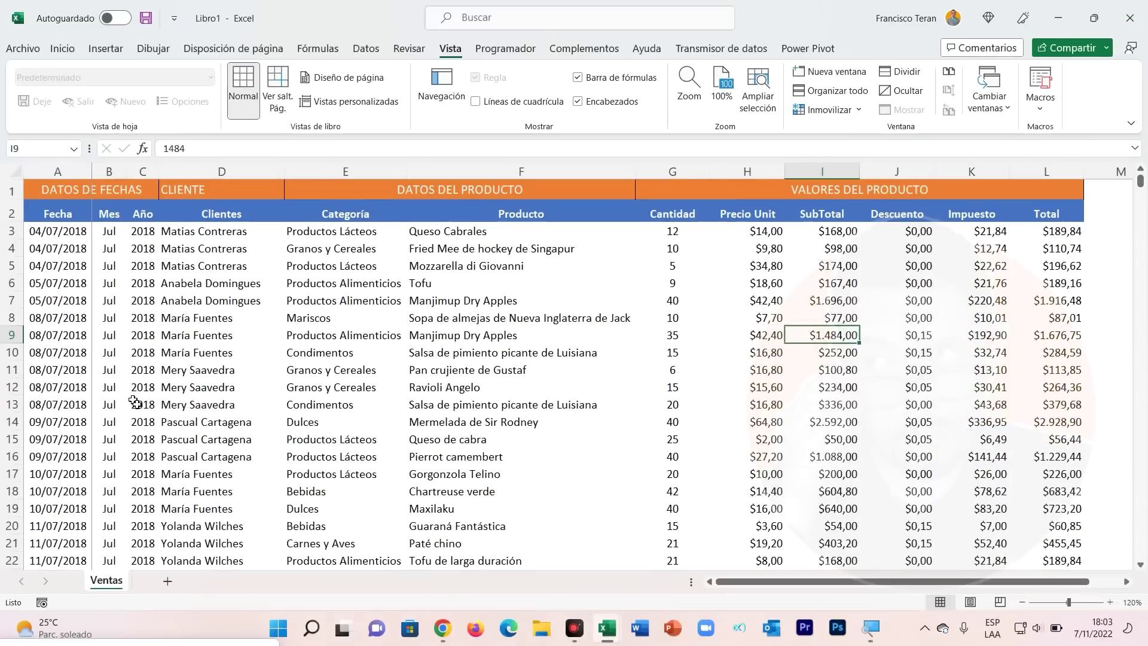
pyautogui.moveTo(731, 586); pyautogui.dragTo(772, 583)
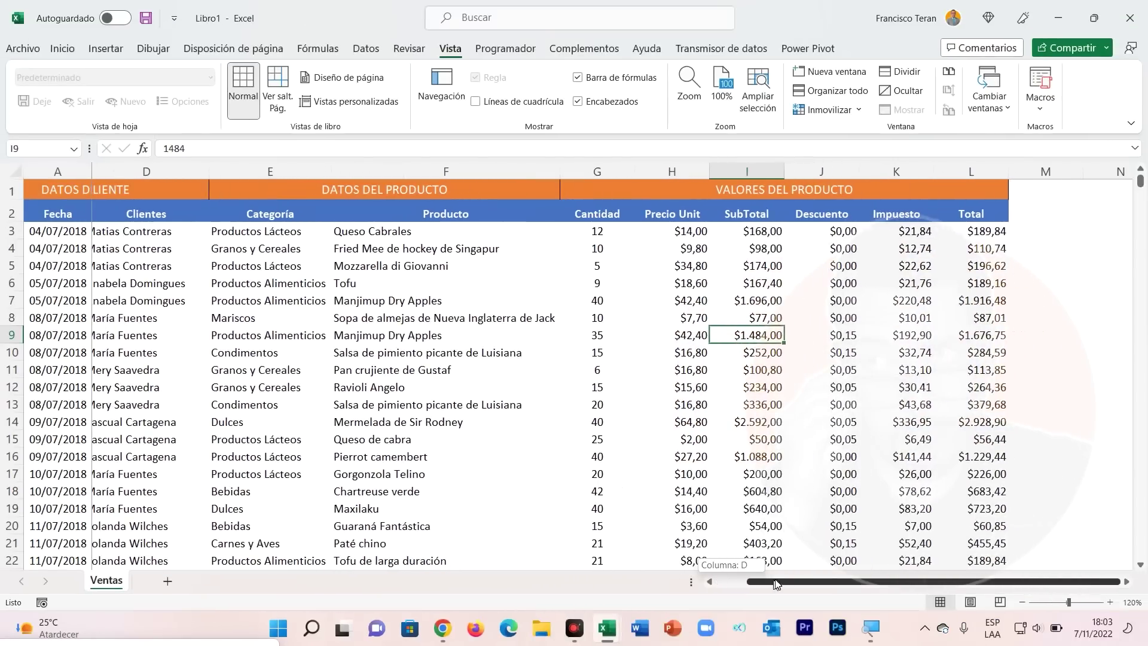
pyautogui.moveTo(809, 583); pyautogui.dragTo(814, 583)
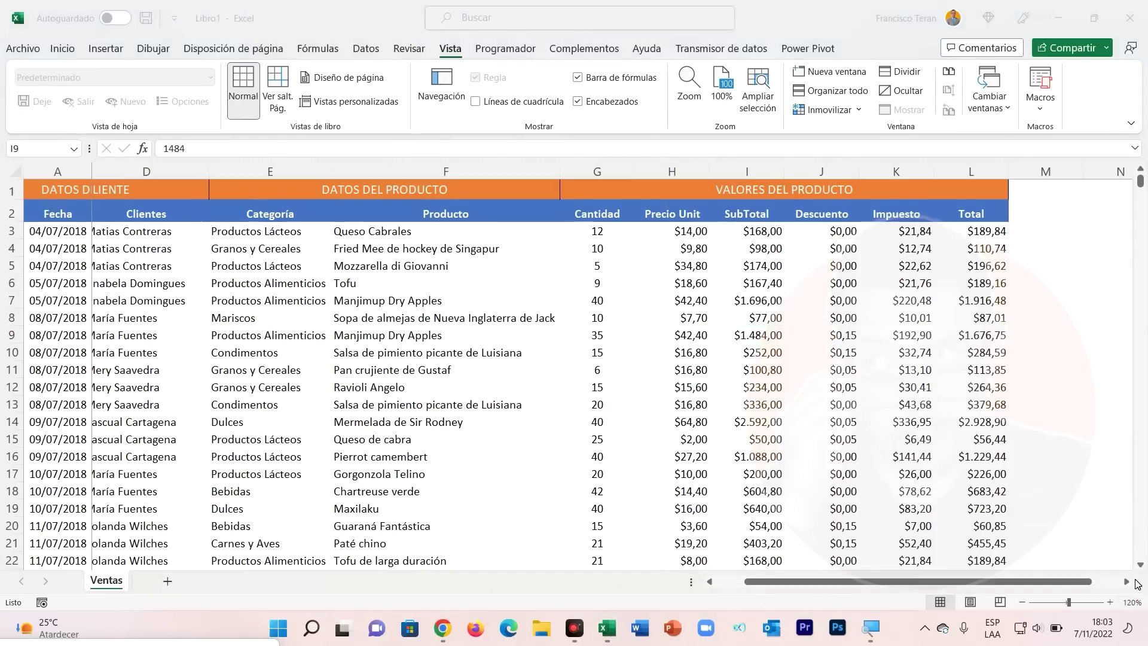
pyautogui.click(1127, 584)
pyautogui.moveTo(1069, 584); pyautogui.dragTo(849, 586)
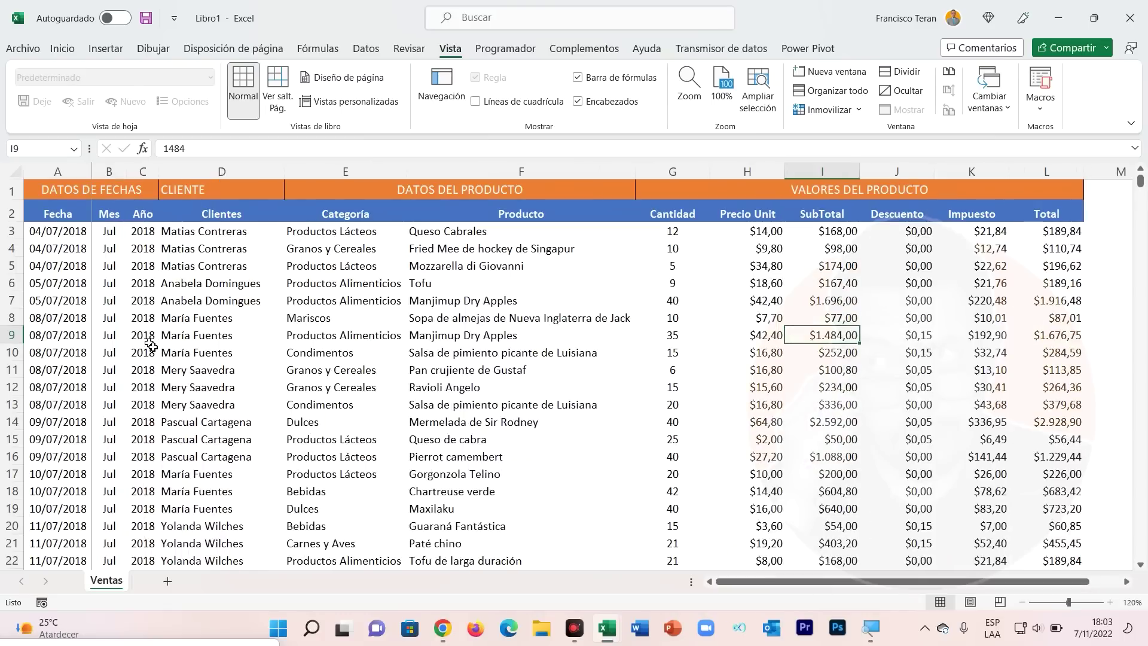
pyautogui.click(832, 111)
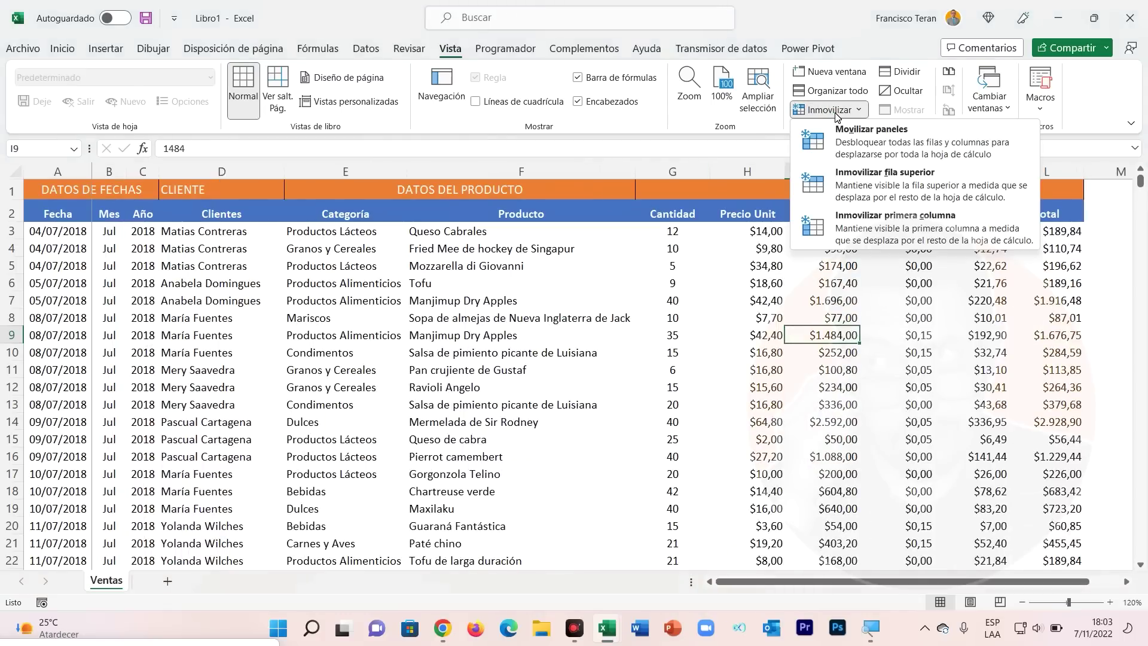
# Unfreeze column A, scroll two columns right, and select cell D3.
pyautogui.click(855, 133)
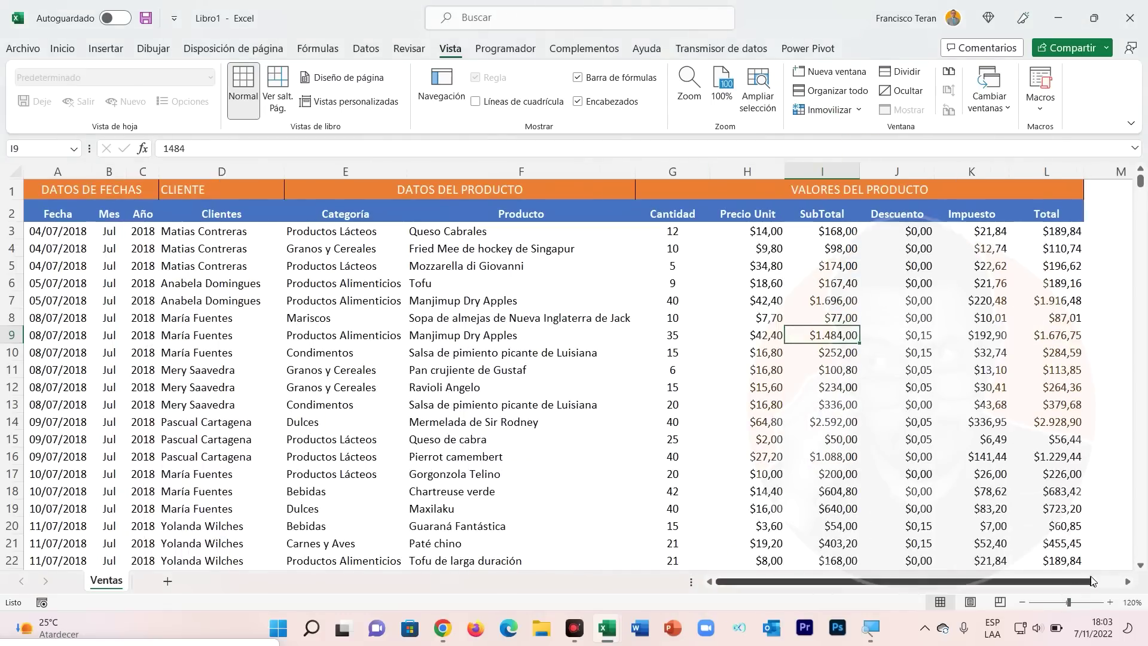
pyautogui.click(1127, 585)
pyautogui.click(1128, 585)
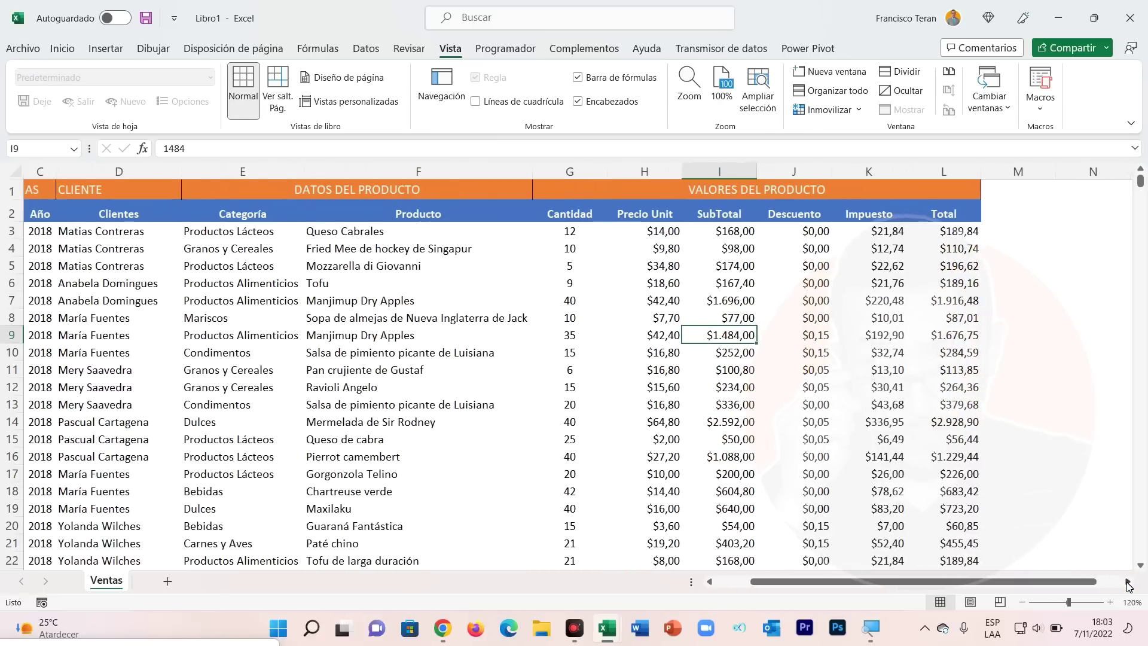
pyautogui.click(37, 172)
pyautogui.click(84, 235)
pyautogui.click(855, 110)
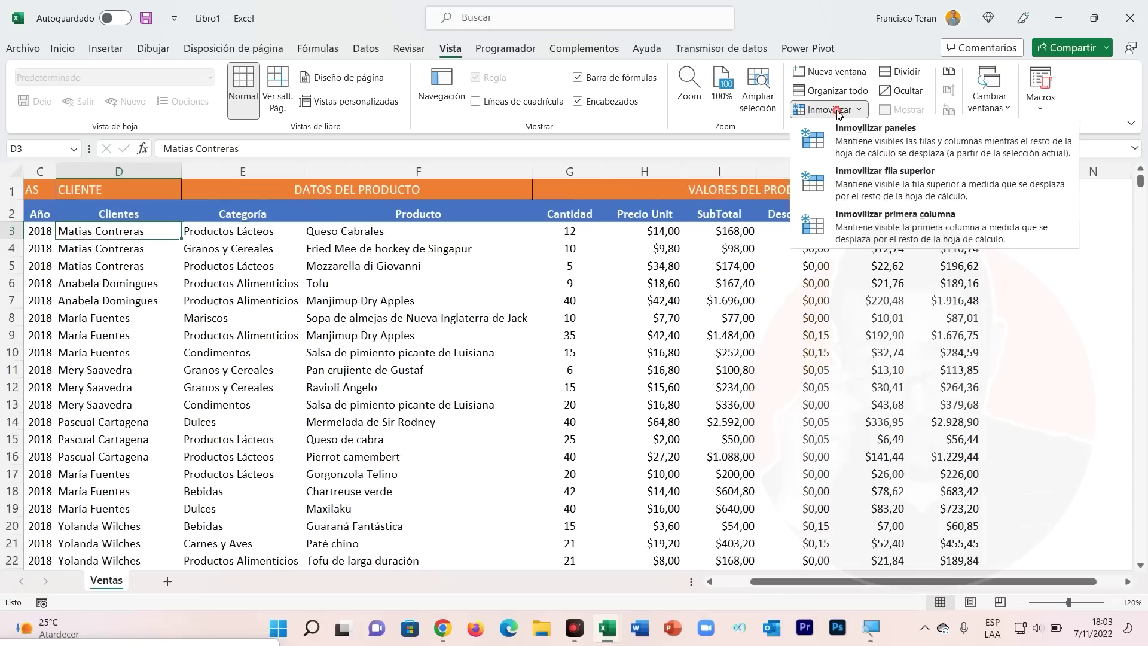
# Freeze the first visible column, Año, then scroll right five columns and back to test it.
pyautogui.click(900, 223)
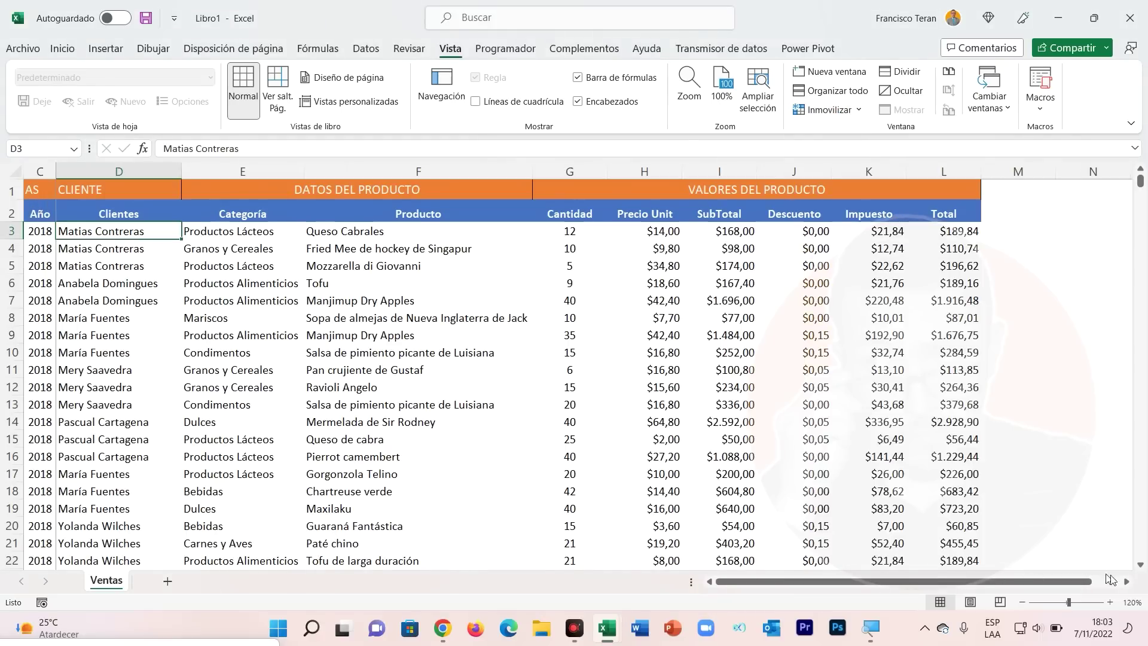
pyautogui.click(1126, 583)
pyautogui.click(1127, 583)
pyautogui.click(1127, 583)
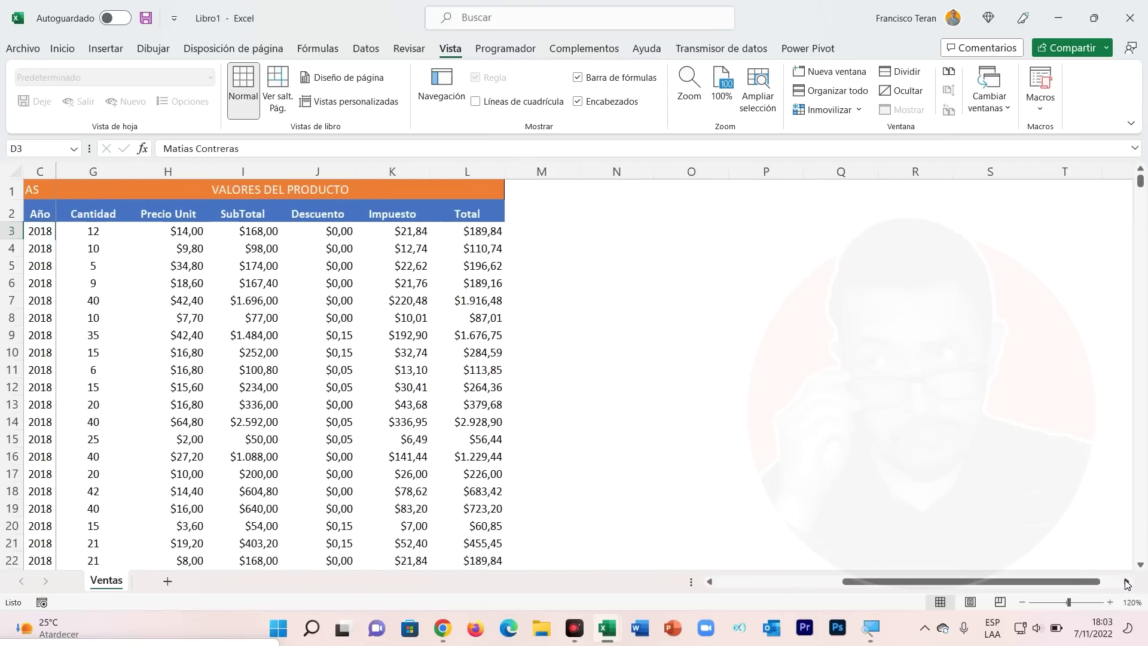
pyautogui.click(1127, 583)
pyautogui.click(1127, 583)
pyautogui.click(708, 583)
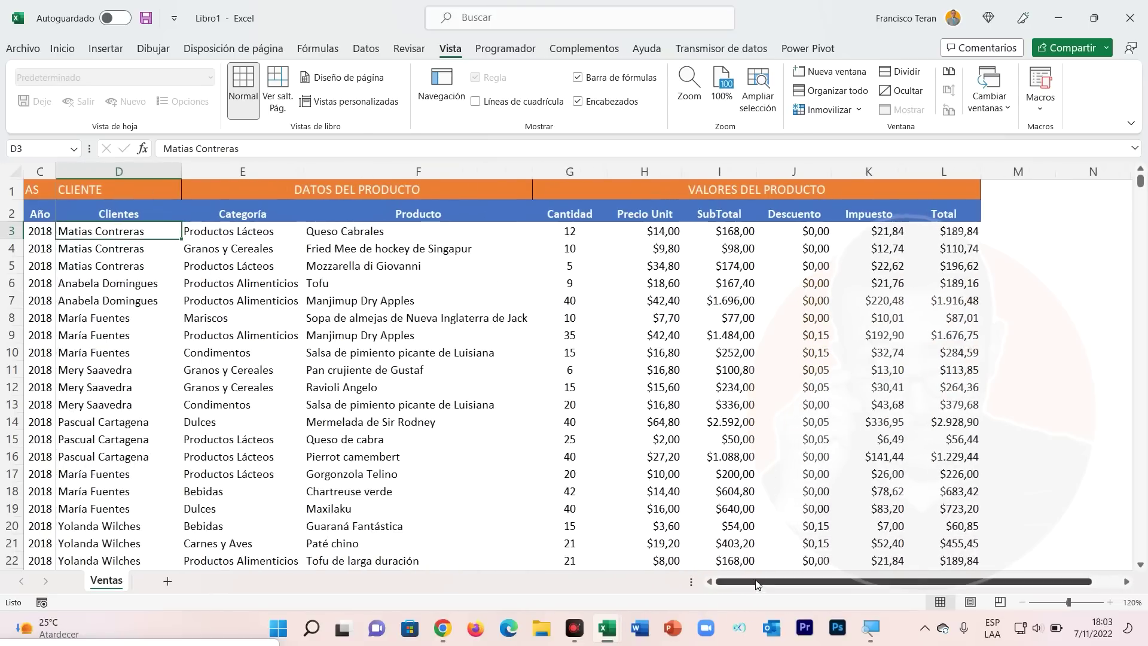
pyautogui.click(833, 111)
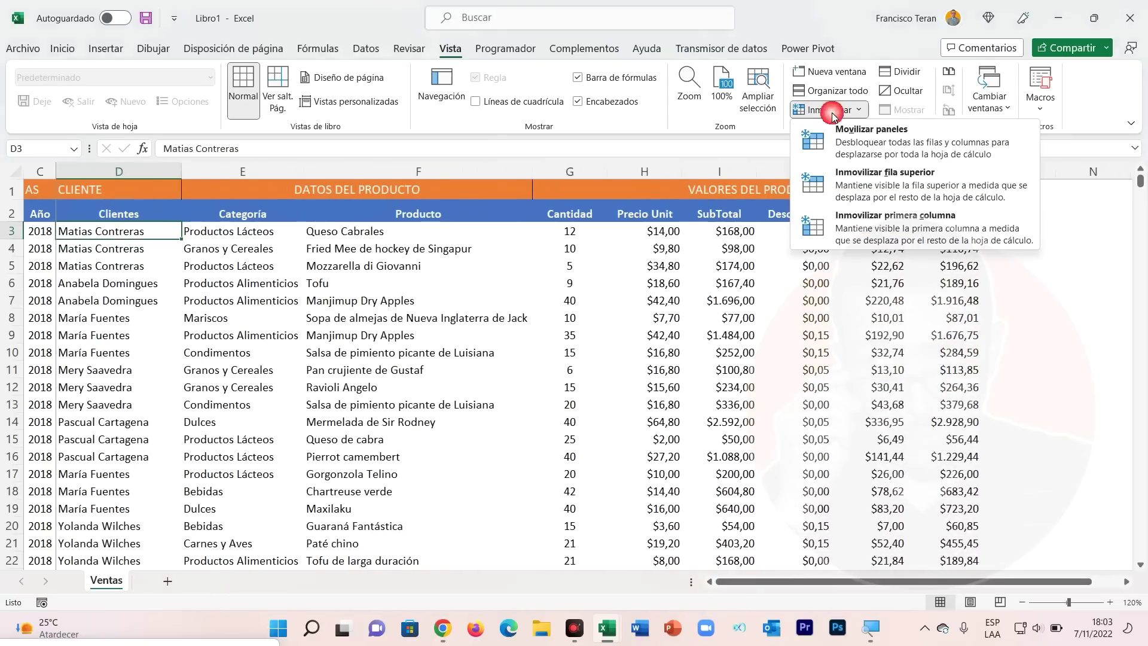
# Unfreeze the panes and scroll the sheet fully left back to column A.
pyautogui.click(869, 137)
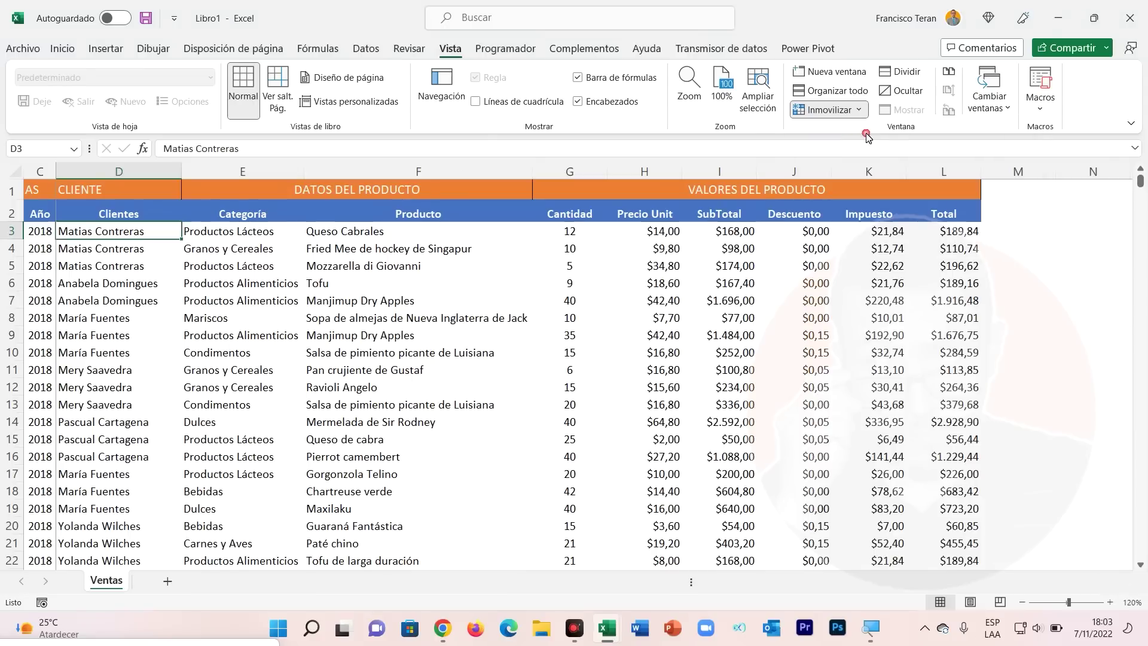
pyautogui.click(270, 368)
pyautogui.click(728, 581)
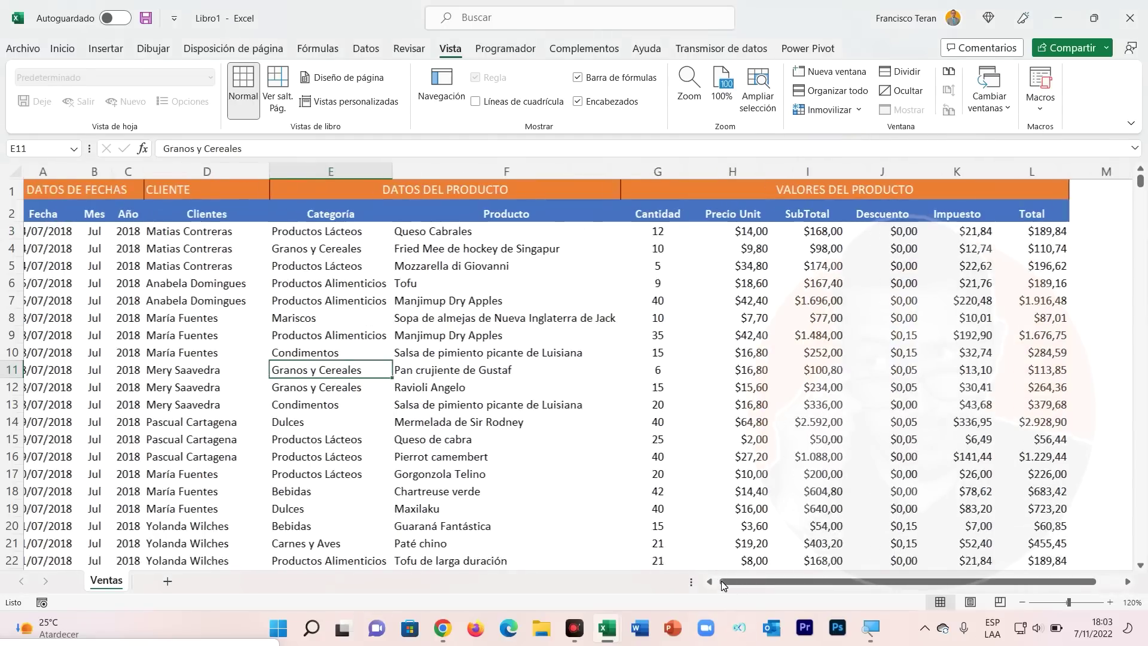
# Select the header rows A1:L2 and the date columns A1:C17 of the sales table.
pyautogui.moveTo(77, 192); pyautogui.dragTo(950, 213)
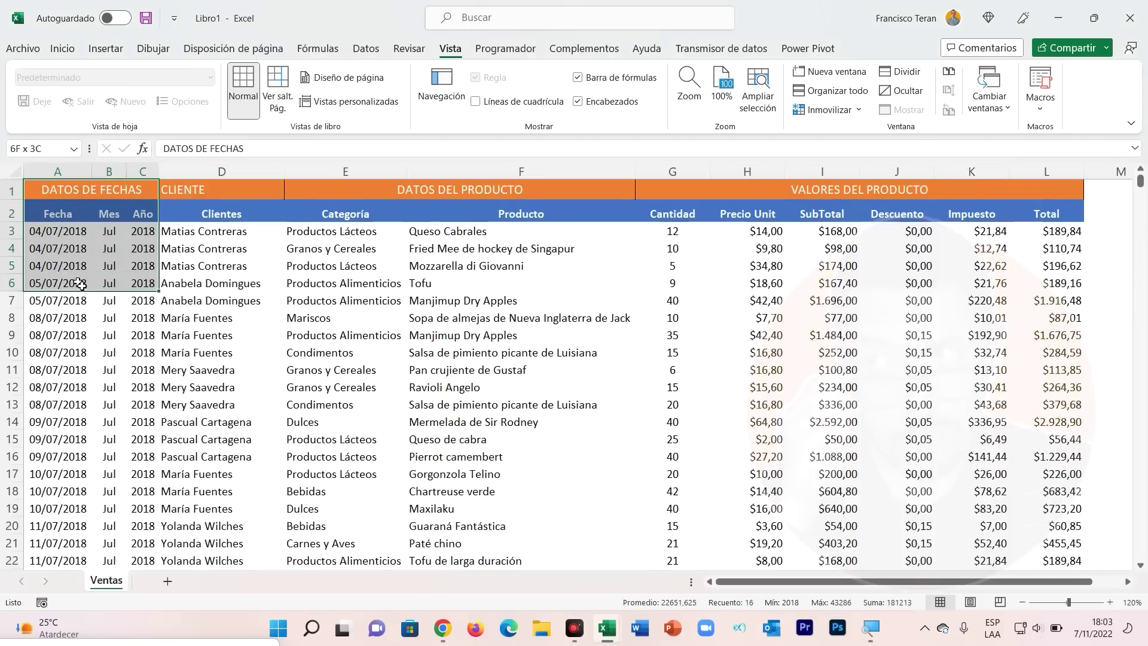
pyautogui.moveTo(54, 193); pyautogui.dragTo(144, 523)
pyautogui.moveTo(59, 194); pyautogui.dragTo(105, 473)
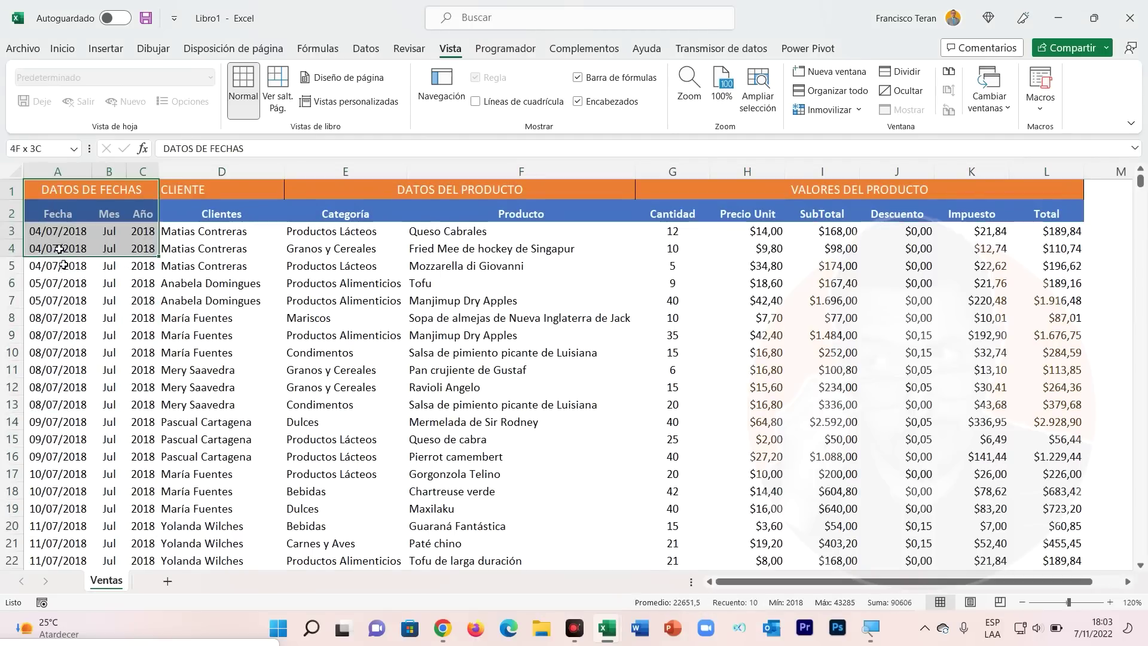
pyautogui.moveTo(97, 192); pyautogui.dragTo(1020, 218)
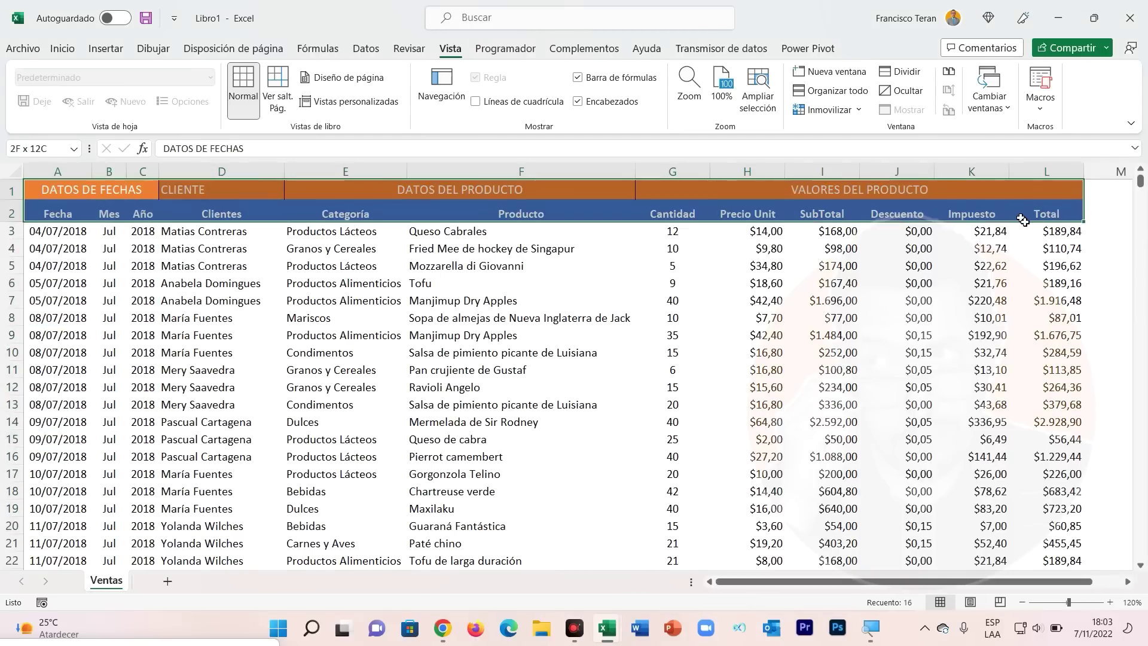
pyautogui.click(227, 260)
pyautogui.moveTo(103, 190); pyautogui.dragTo(957, 221)
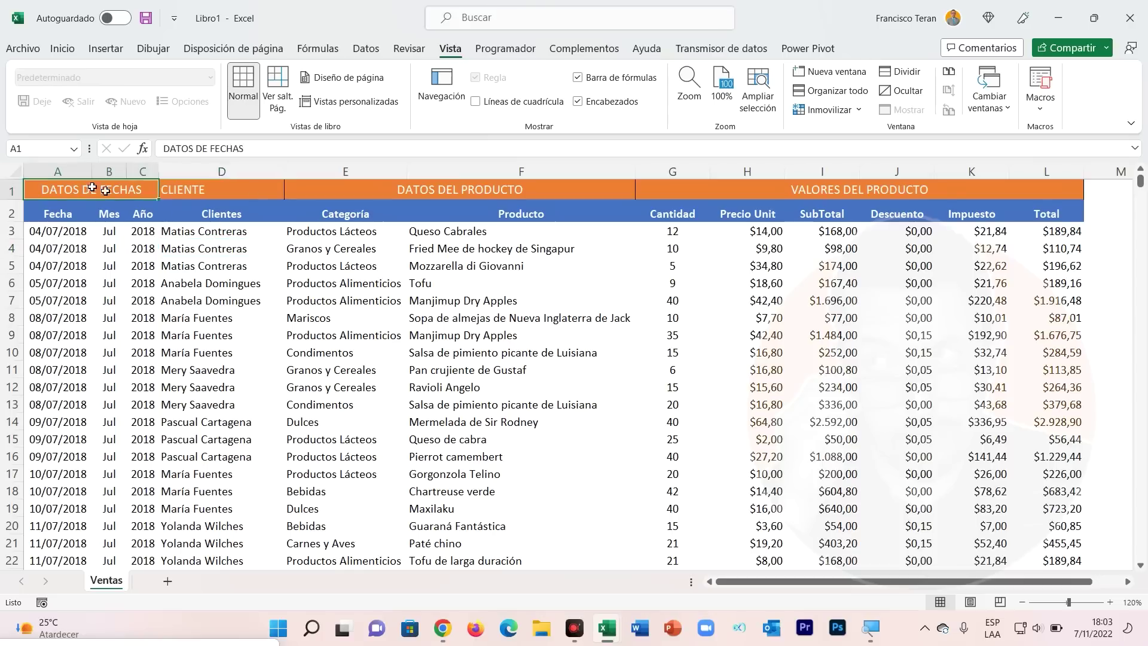
pyautogui.moveTo(99, 236); pyautogui.dragTo(122, 491)
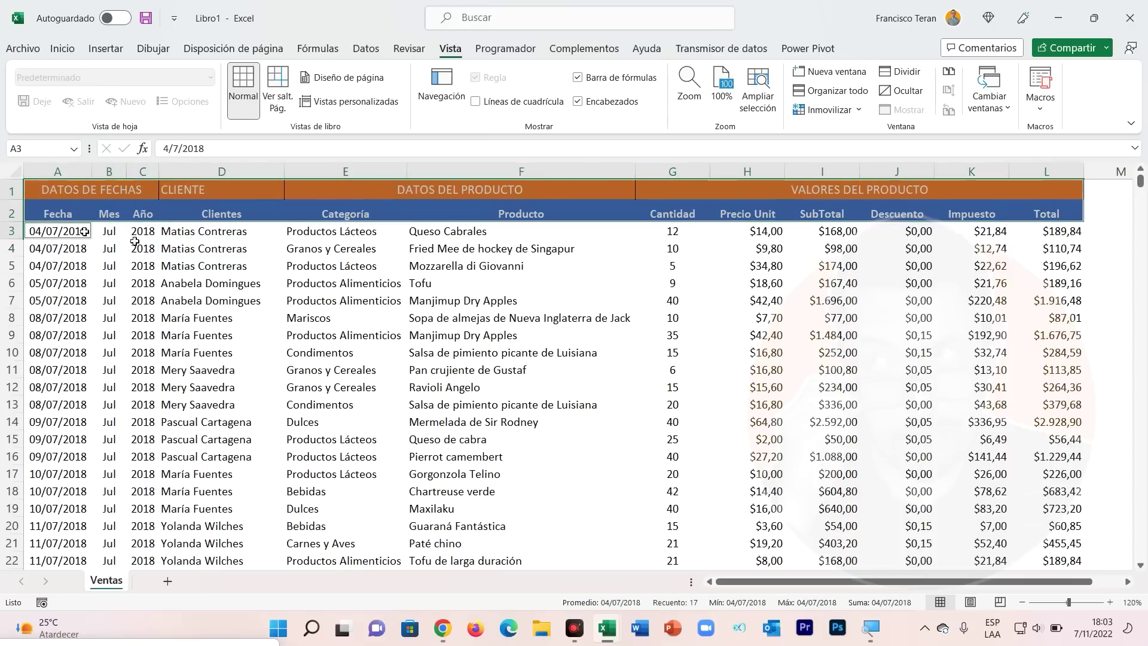
pyautogui.click(223, 439)
pyautogui.click(174, 289)
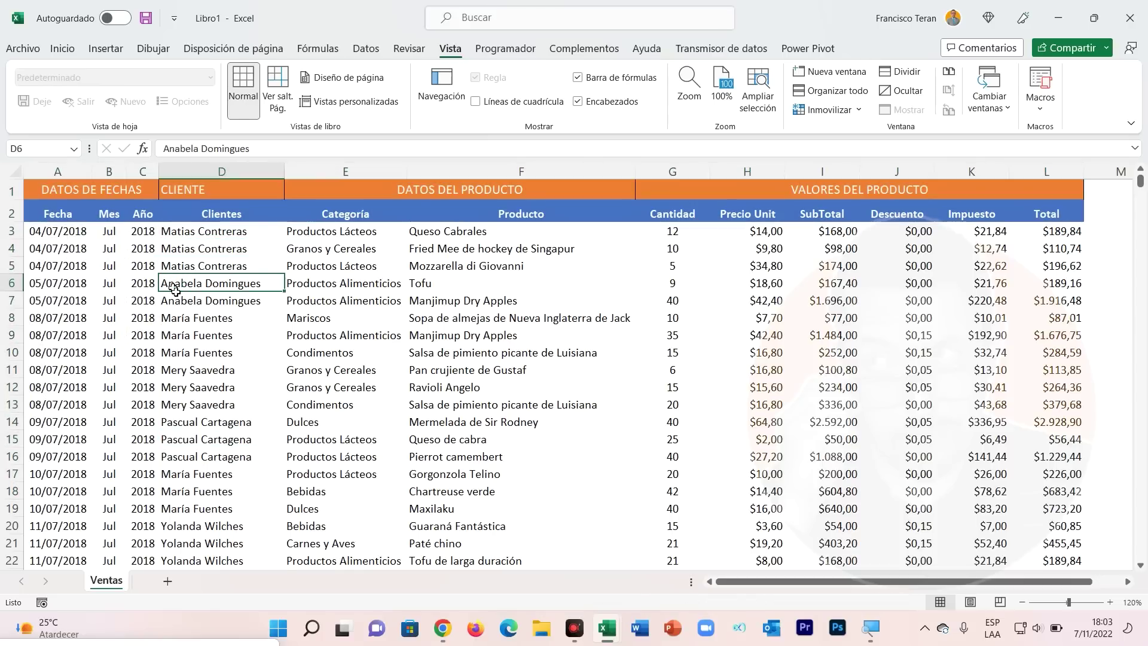
pyautogui.click(848, 108)
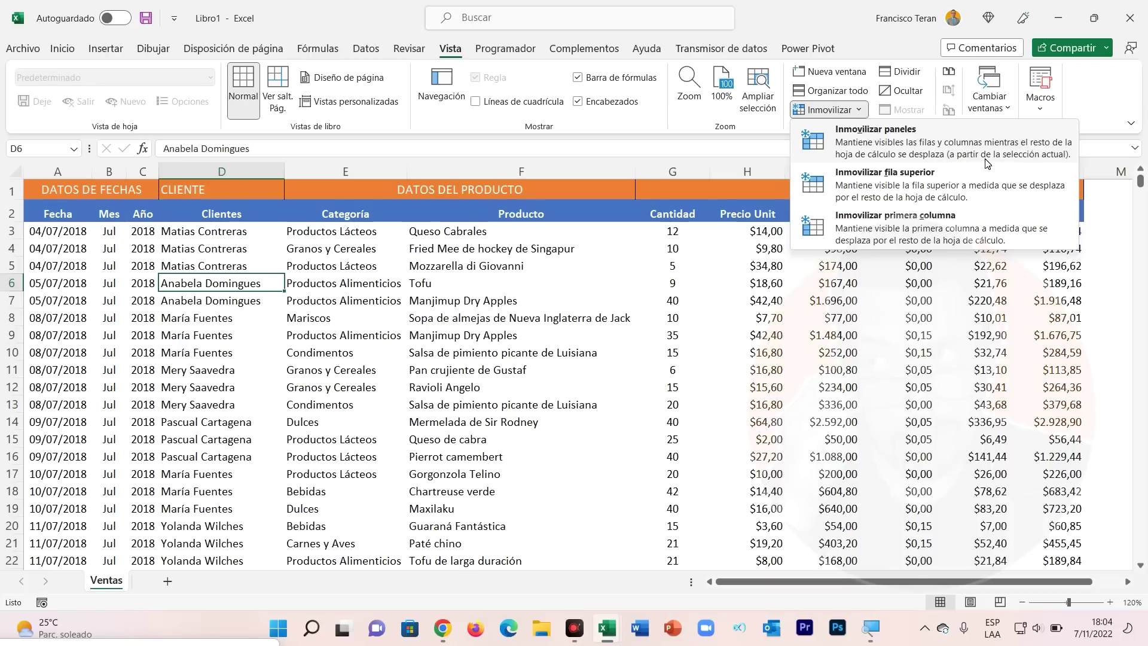
pyautogui.click(308, 328)
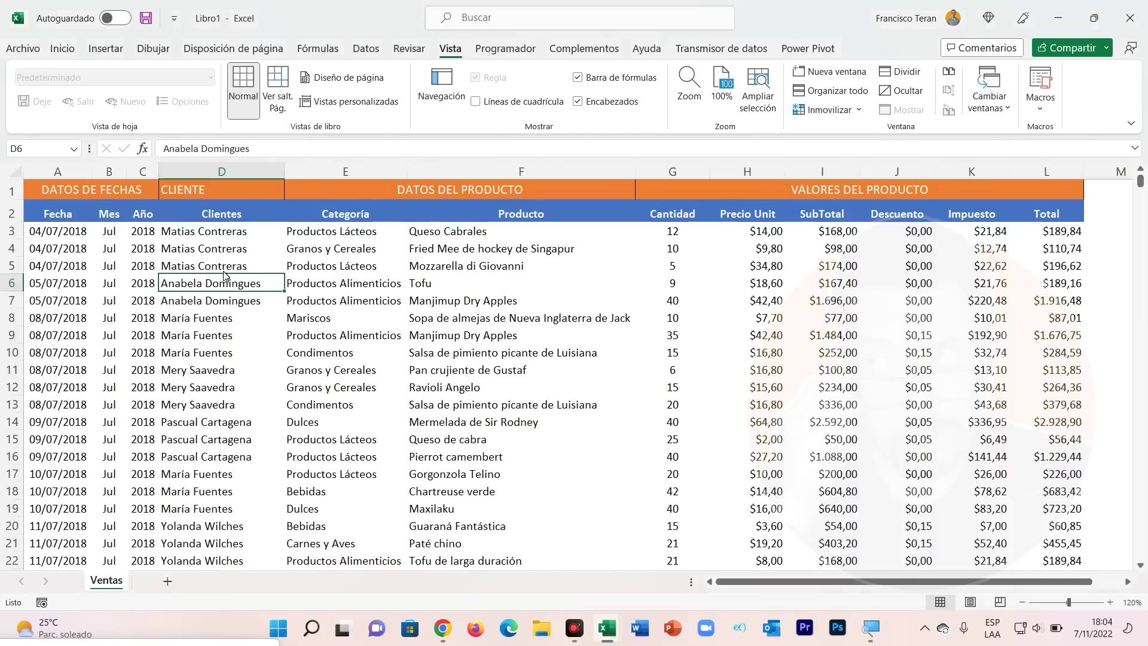
pyautogui.press('Right')
pyautogui.press('Down')
pyautogui.press('Down')
pyautogui.press('Right')
pyautogui.press('Down')
pyautogui.moveTo(357, 317)
pyautogui.mouseDown()
pyautogui.moveTo(711, 324)
pyautogui.moveTo(1027, 546)
pyautogui.mouseUp()
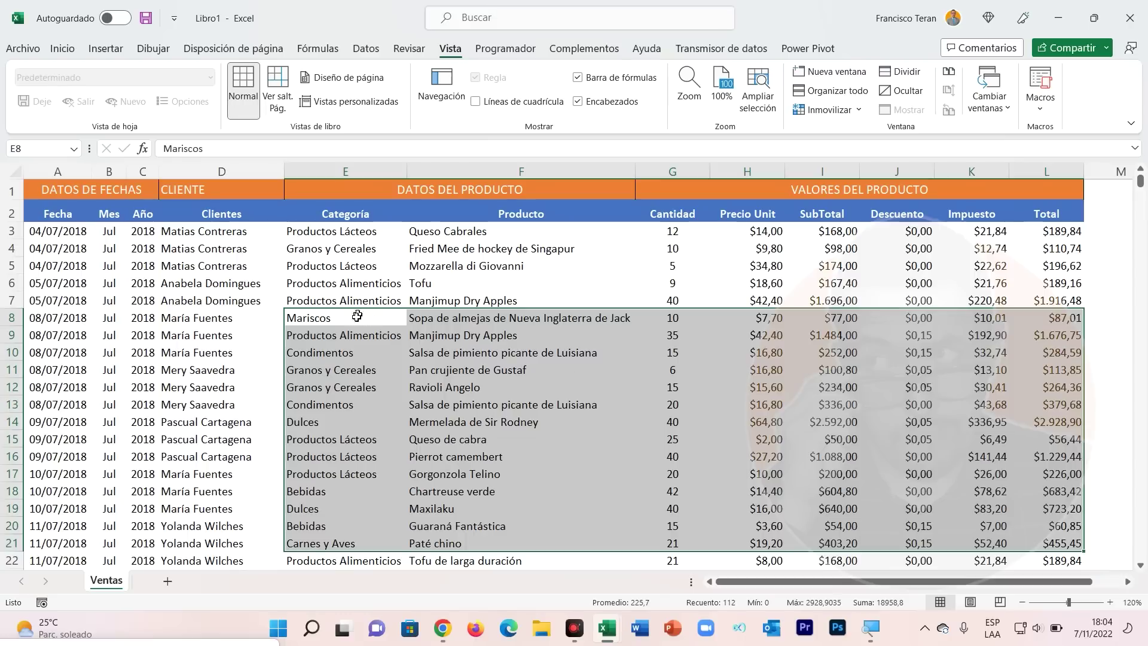
pyautogui.click(302, 315)
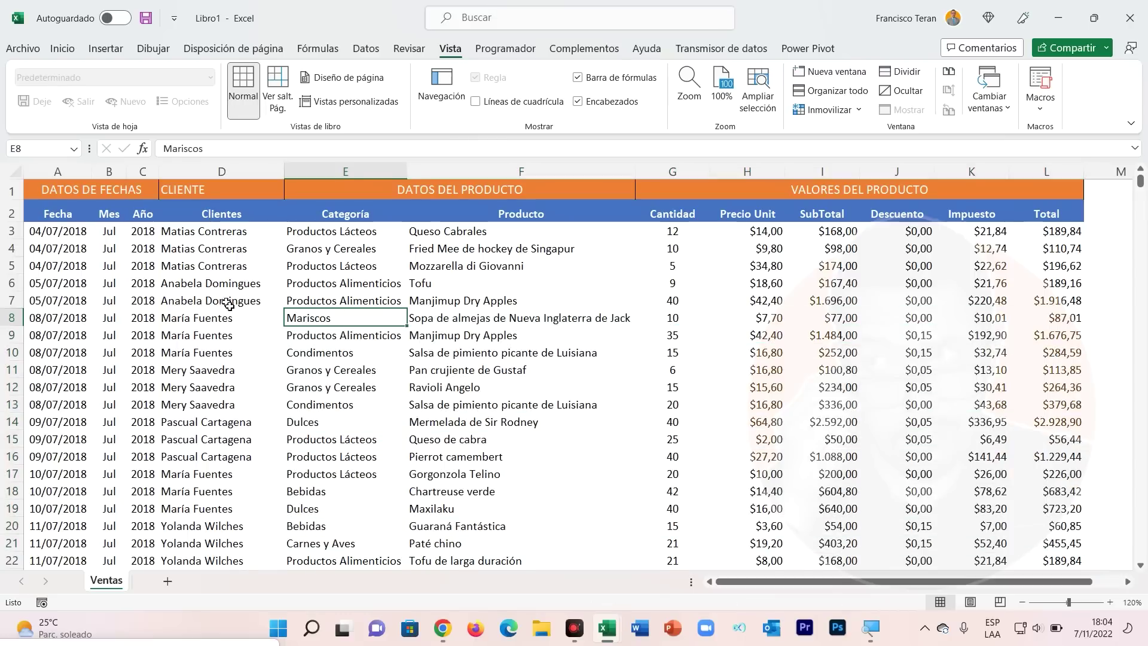
pyautogui.click(228, 302)
pyautogui.click(230, 338)
pyautogui.click(308, 302)
pyautogui.click(308, 282)
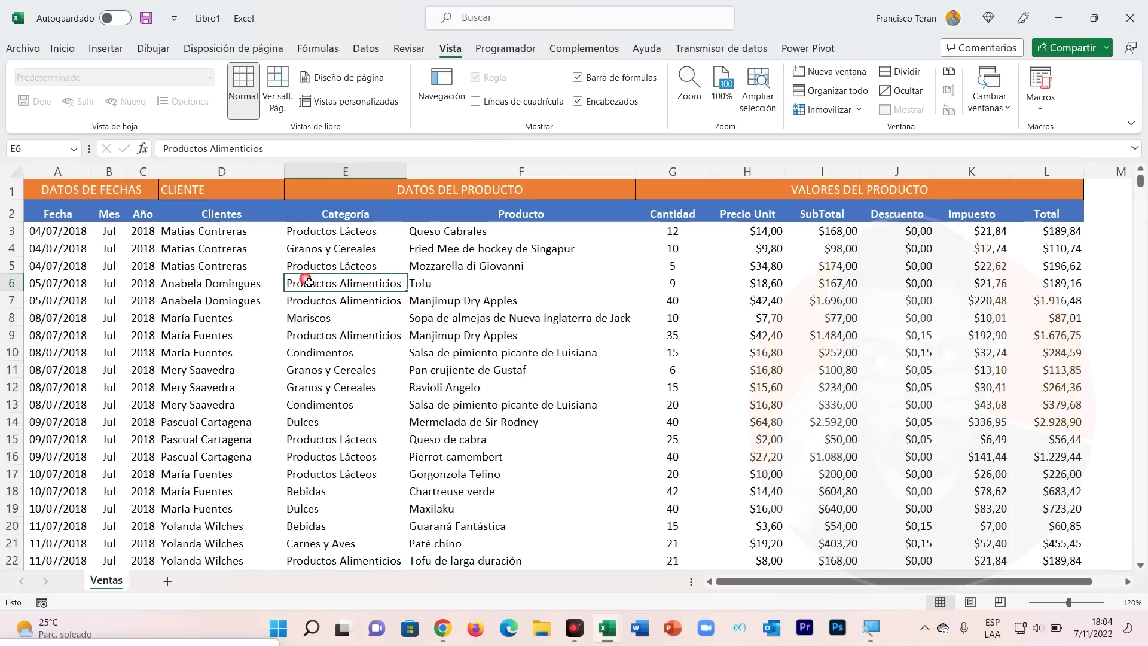
pyautogui.click(246, 284)
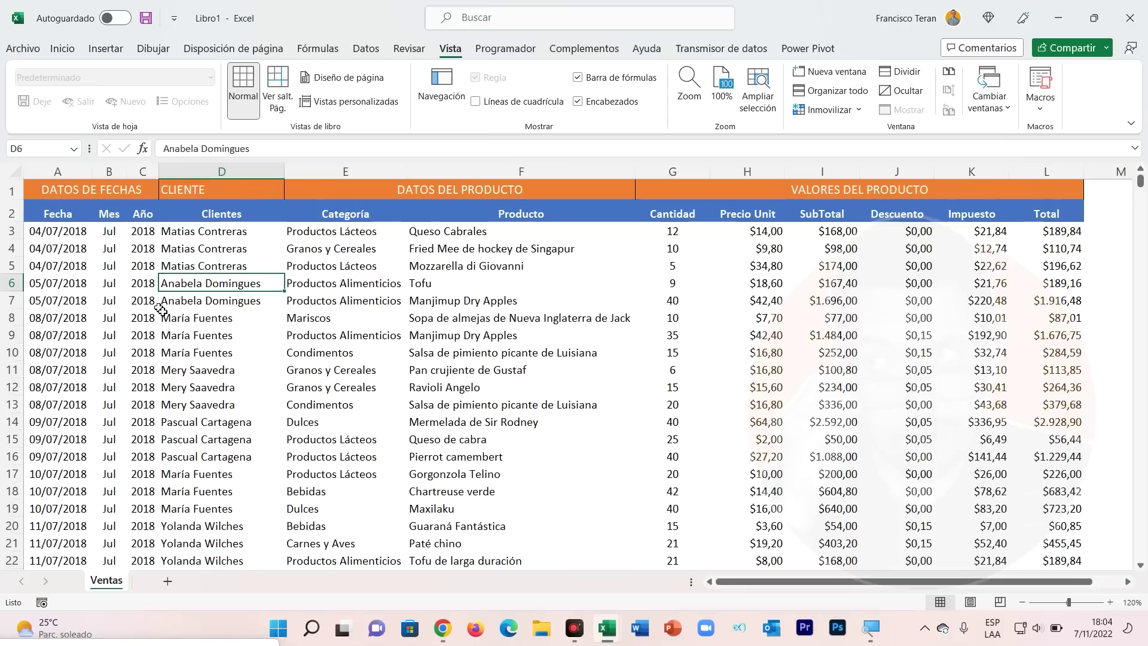
# Freeze the panes at cell F12, then reduce the selection to a single cell.
pyautogui.click(395, 335)
pyautogui.click(455, 390)
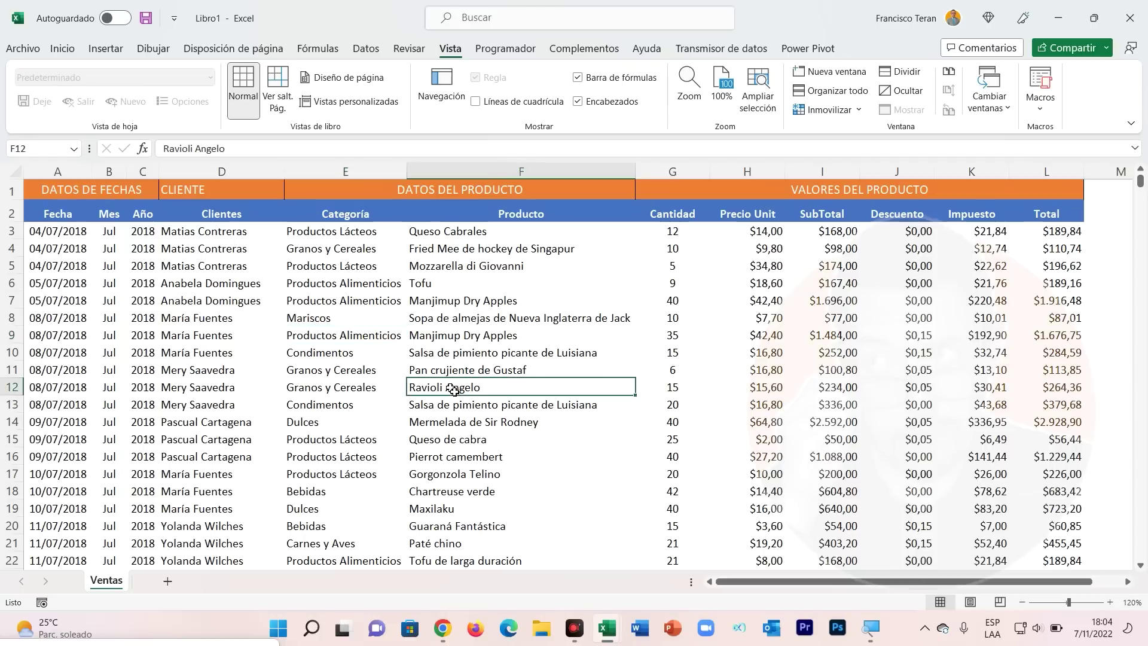
pyautogui.moveTo(456, 389); pyautogui.dragTo(1065, 556)
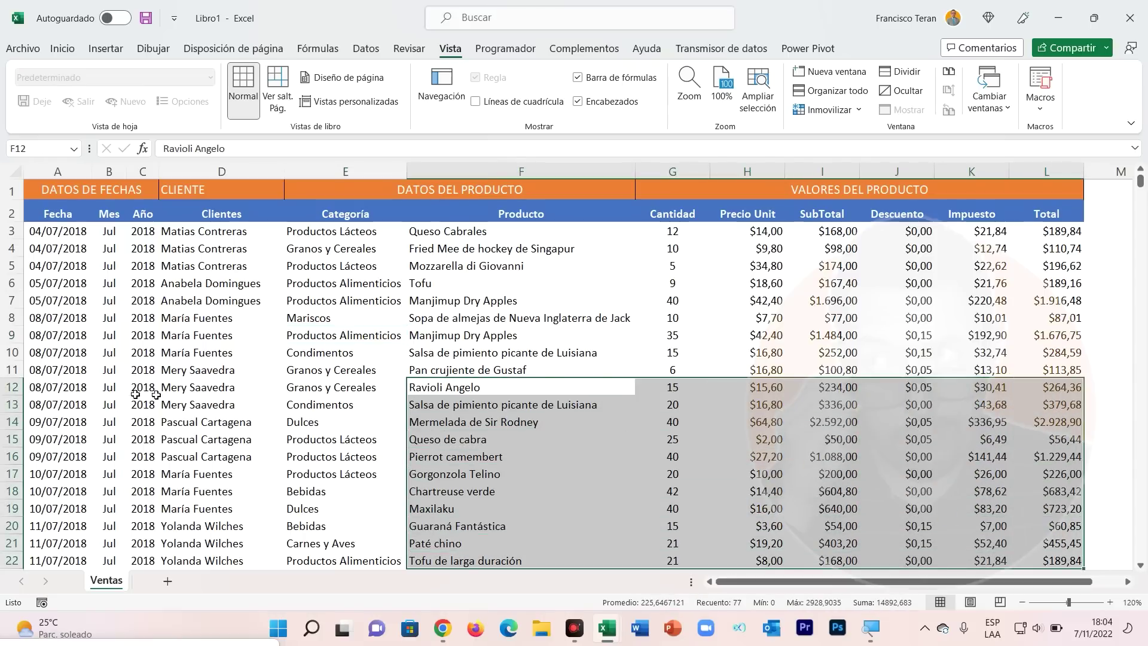
pyautogui.click(841, 112)
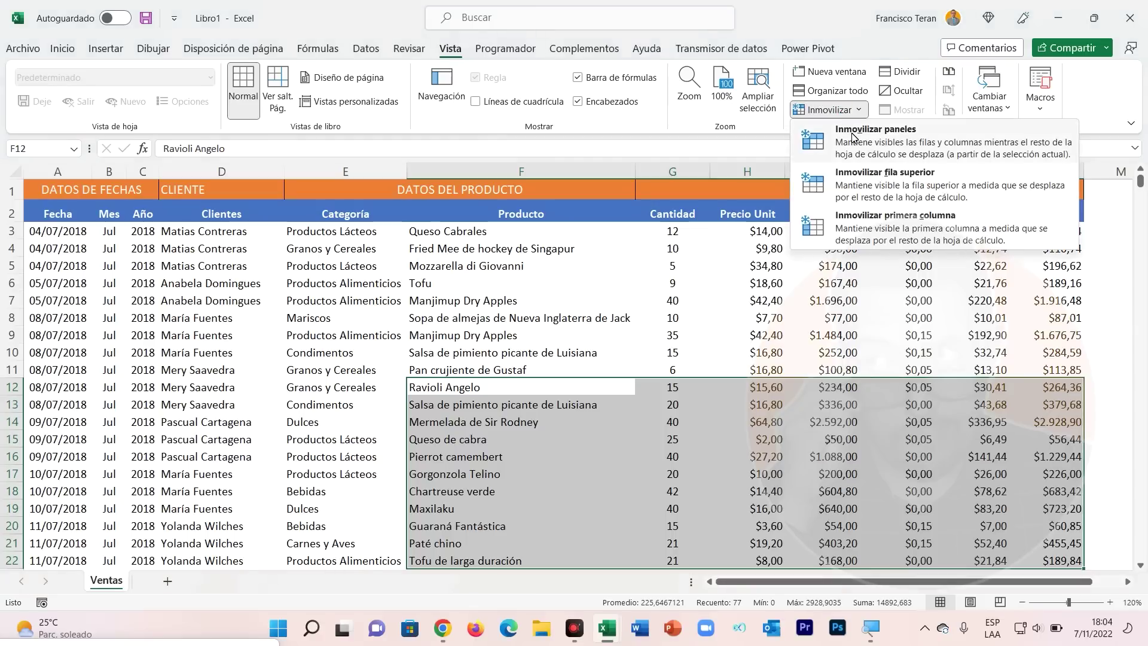
pyautogui.click(852, 134)
pyautogui.click(506, 431)
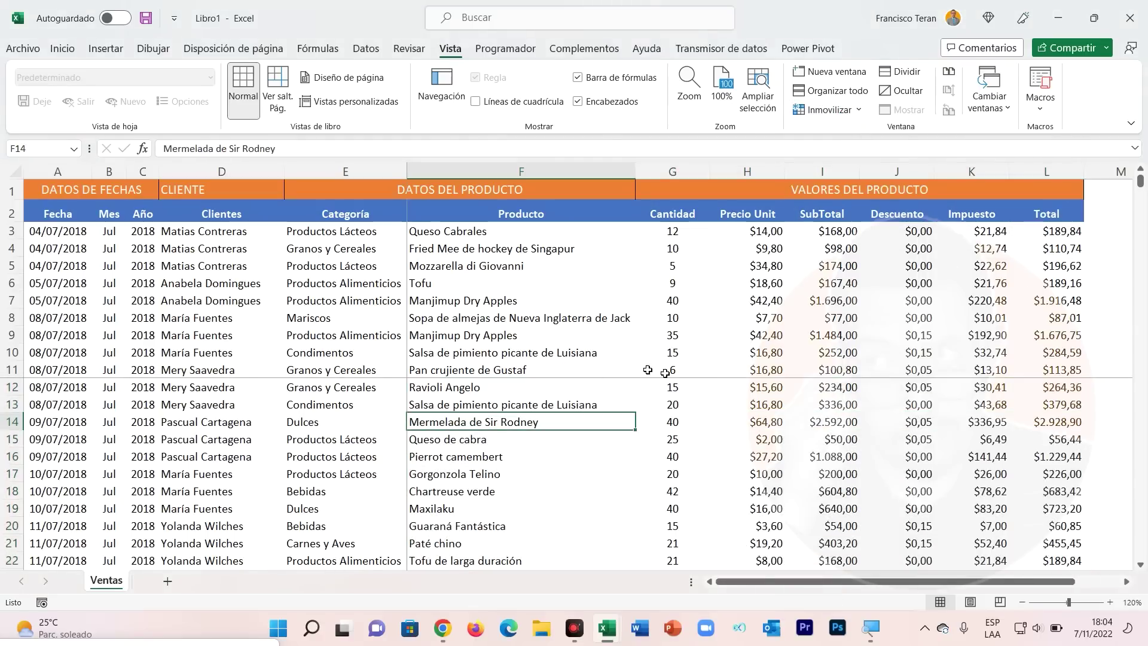
# Scroll down and right to confirm rows 1–11 and columns A–E stay fixed, then select H26.
pyautogui.scroll(-3, 501, 415)
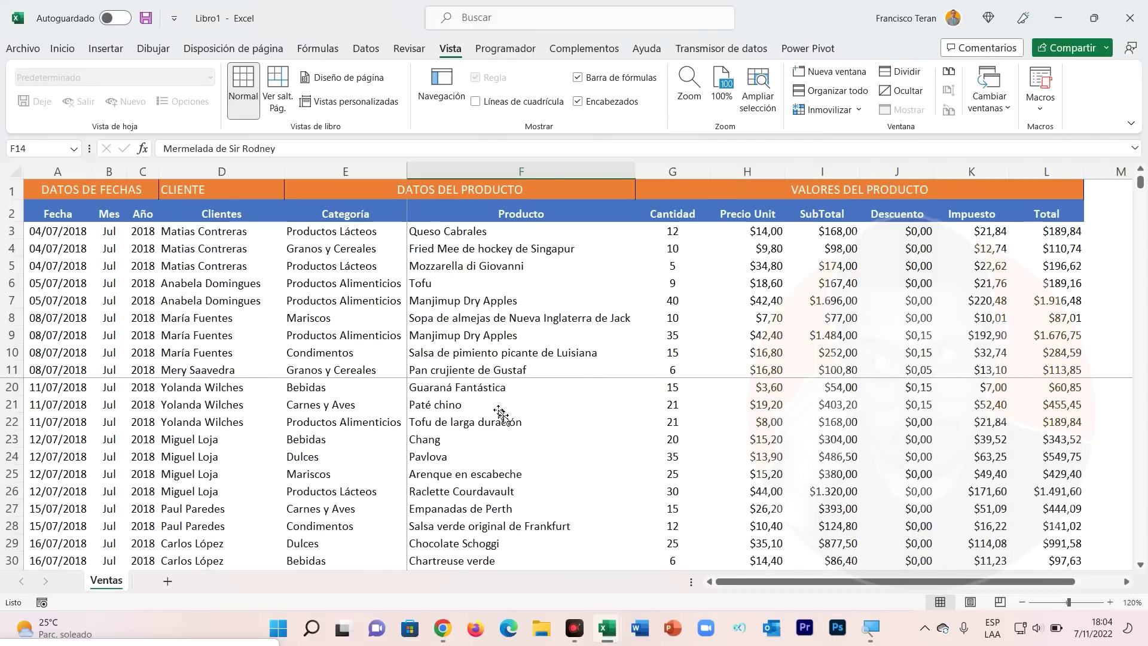
pyautogui.scroll(-1, 501, 415)
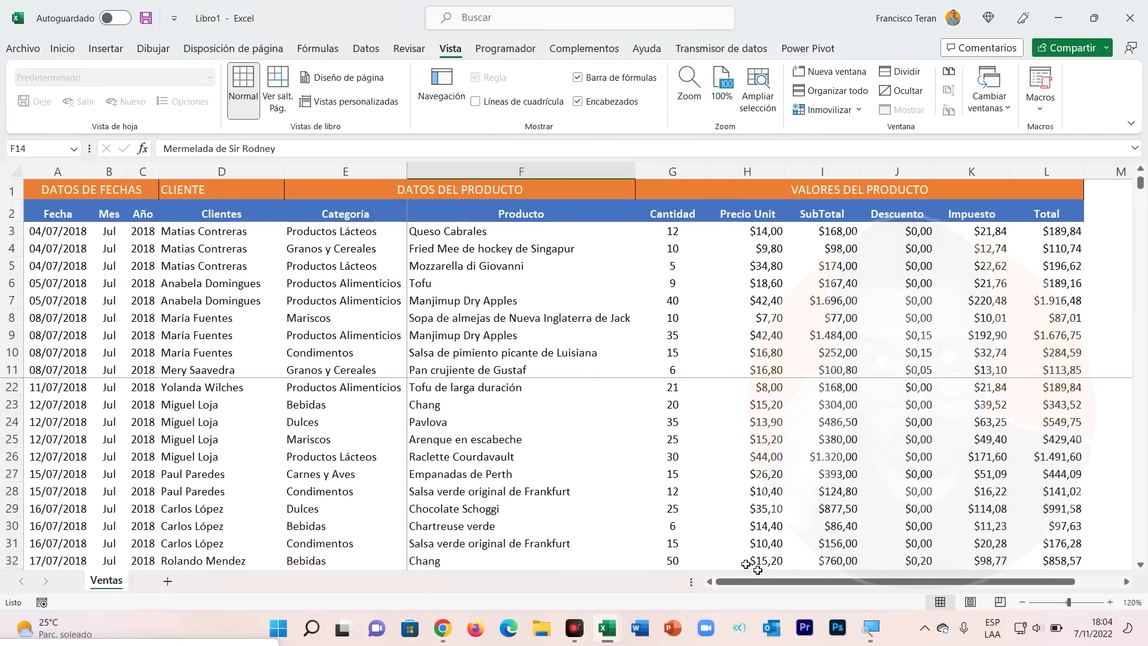
pyautogui.moveTo(902, 581); pyautogui.dragTo(943, 581)
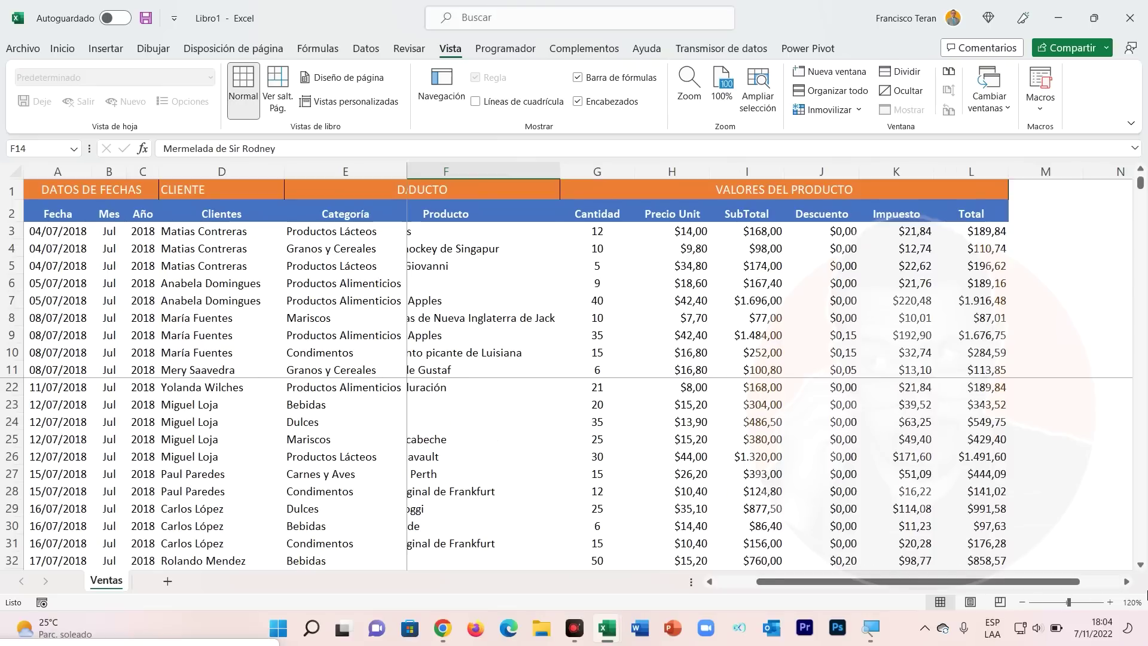
pyautogui.click(1127, 582)
pyautogui.click(1127, 582)
pyautogui.click(1140, 564)
pyautogui.click(1140, 565)
pyautogui.click(1140, 565)
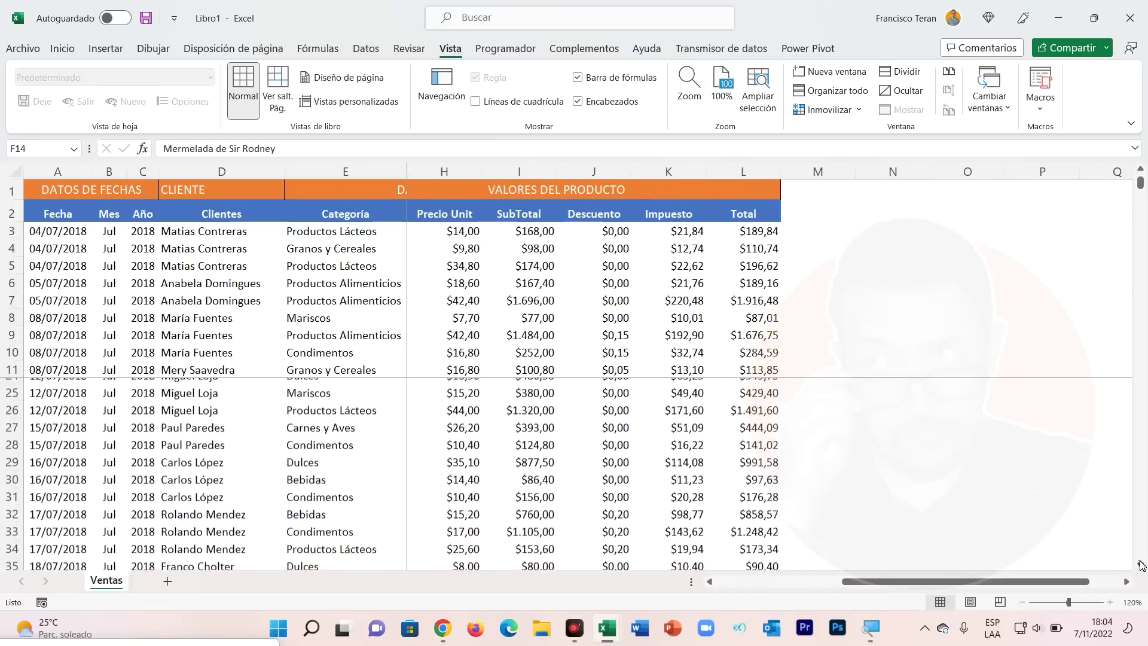
pyautogui.click(1140, 565)
pyautogui.click(421, 389)
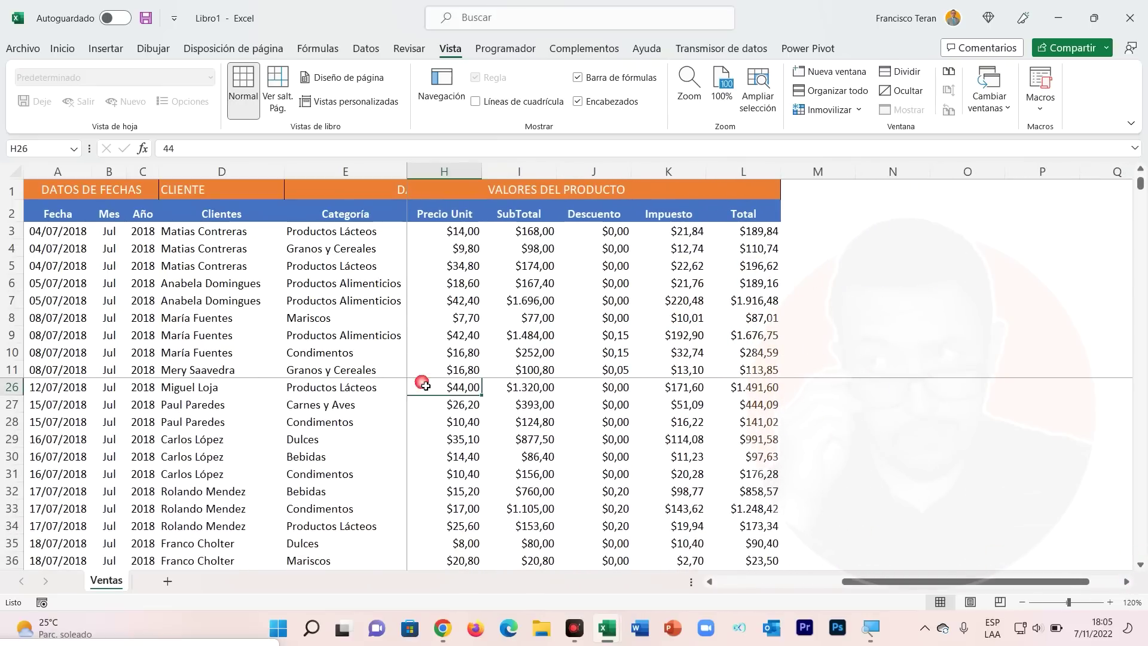
pyautogui.click(831, 109)
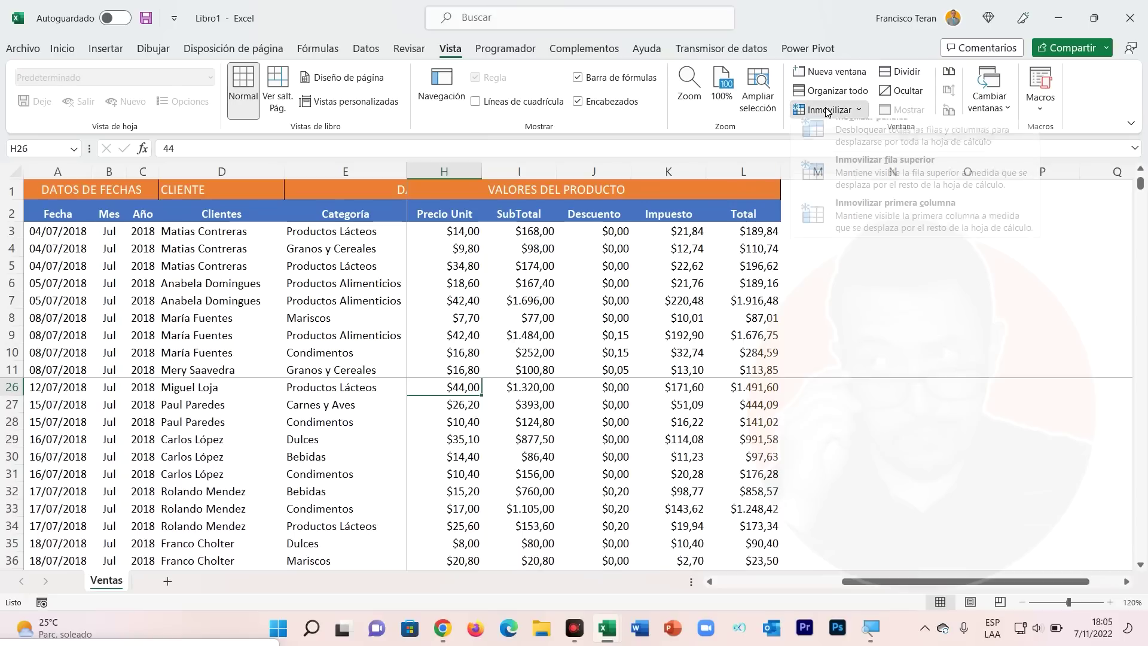
# Unfreeze all panes, then highlight the two header rows, the date columns and cell D3.
pyautogui.click(865, 142)
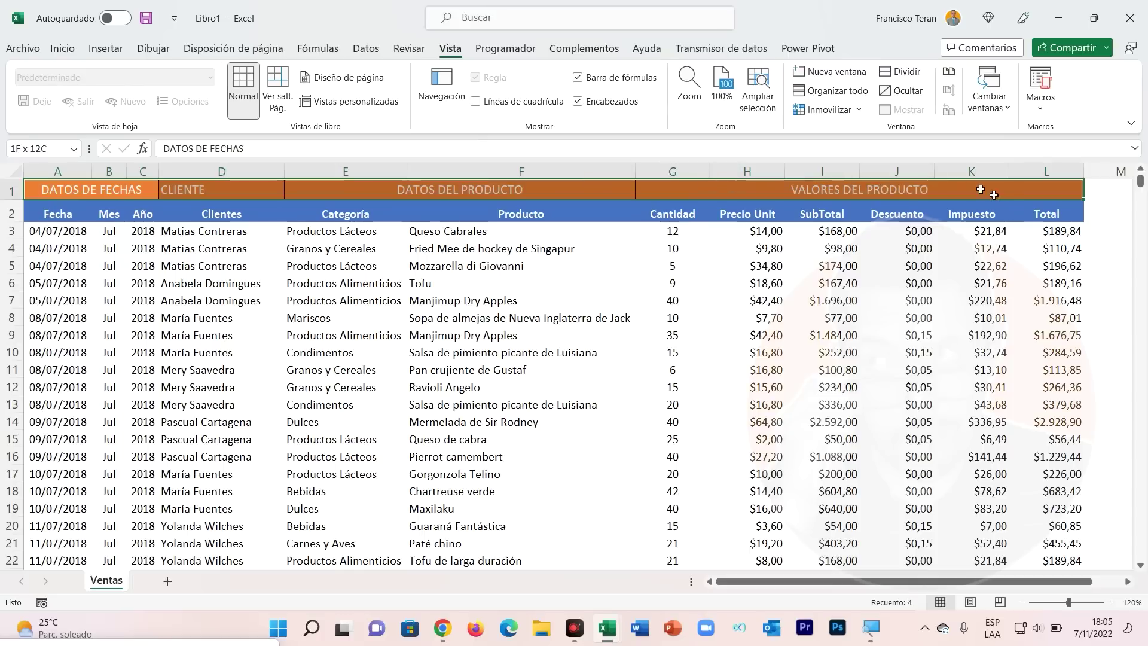
pyautogui.moveTo(67, 189); pyautogui.dragTo(1024, 215)
pyautogui.moveTo(37, 231); pyautogui.dragTo(131, 452)
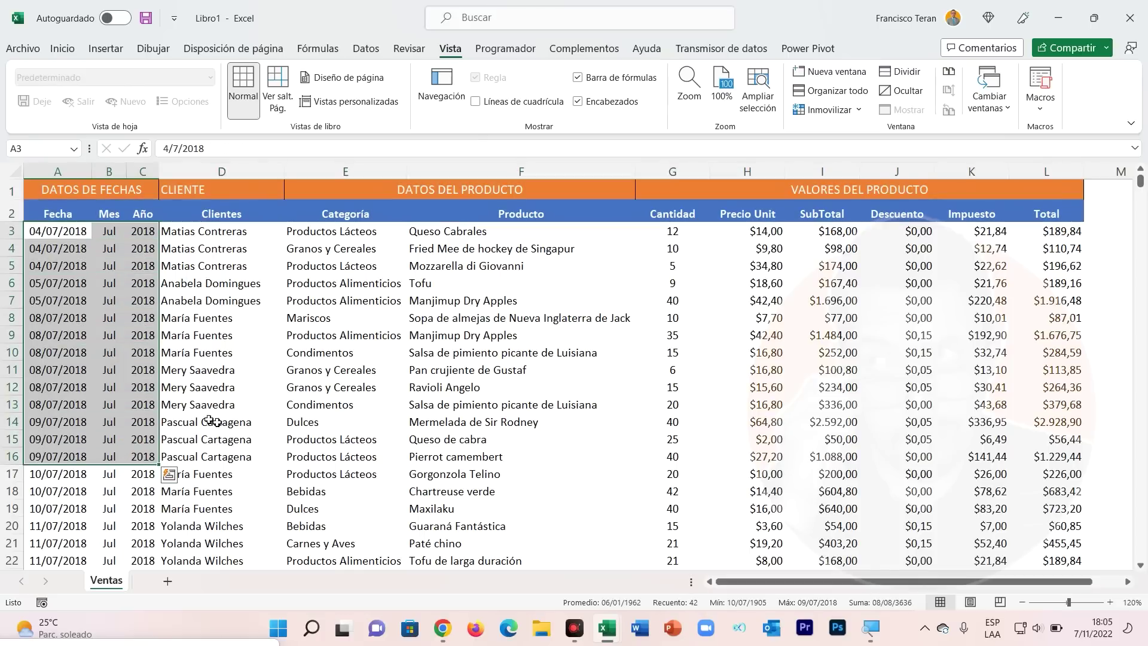
pyautogui.click(230, 278)
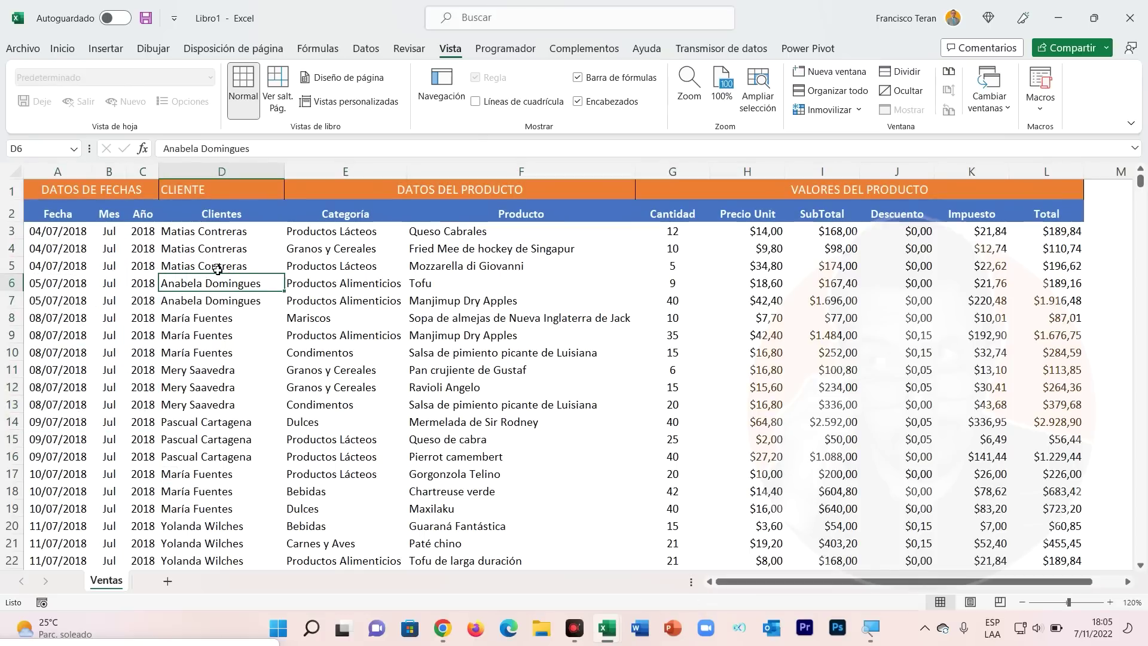
pyautogui.click(181, 234)
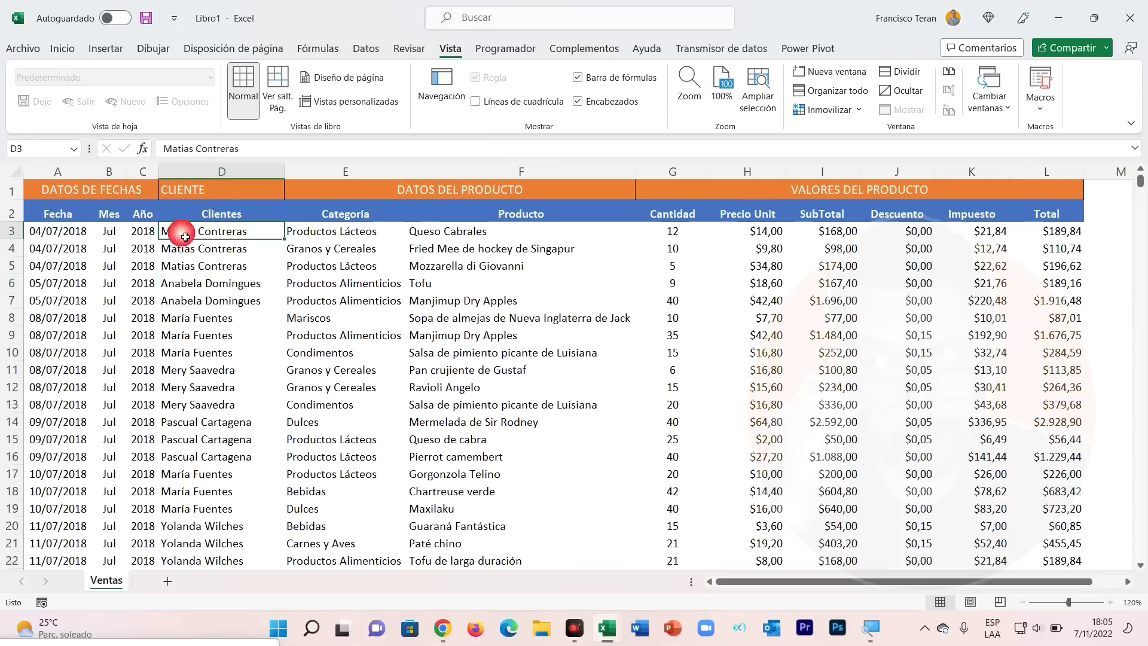
# Highlight the header rows, the Fecha, Mes and Año columns and the D3:L21 data area, ending on D3.
pyautogui.moveTo(86, 192)
pyautogui.mouseDown()
pyautogui.moveTo(400, 194)
pyautogui.moveTo(399, 209)
pyautogui.mouseUp()
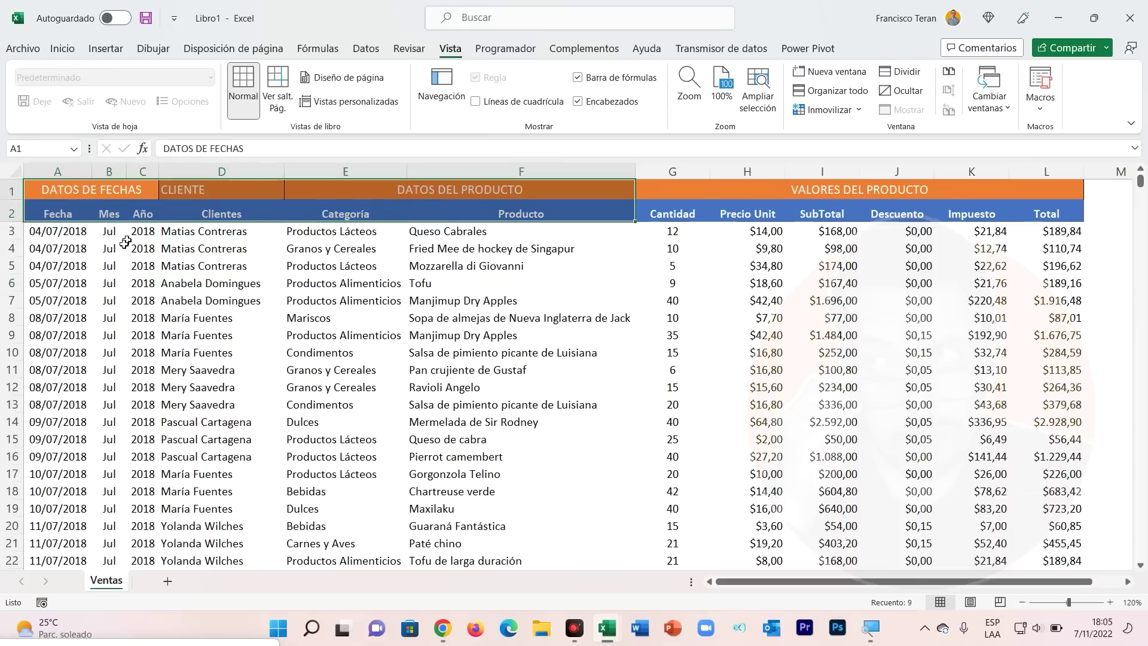
pyautogui.click(73, 232)
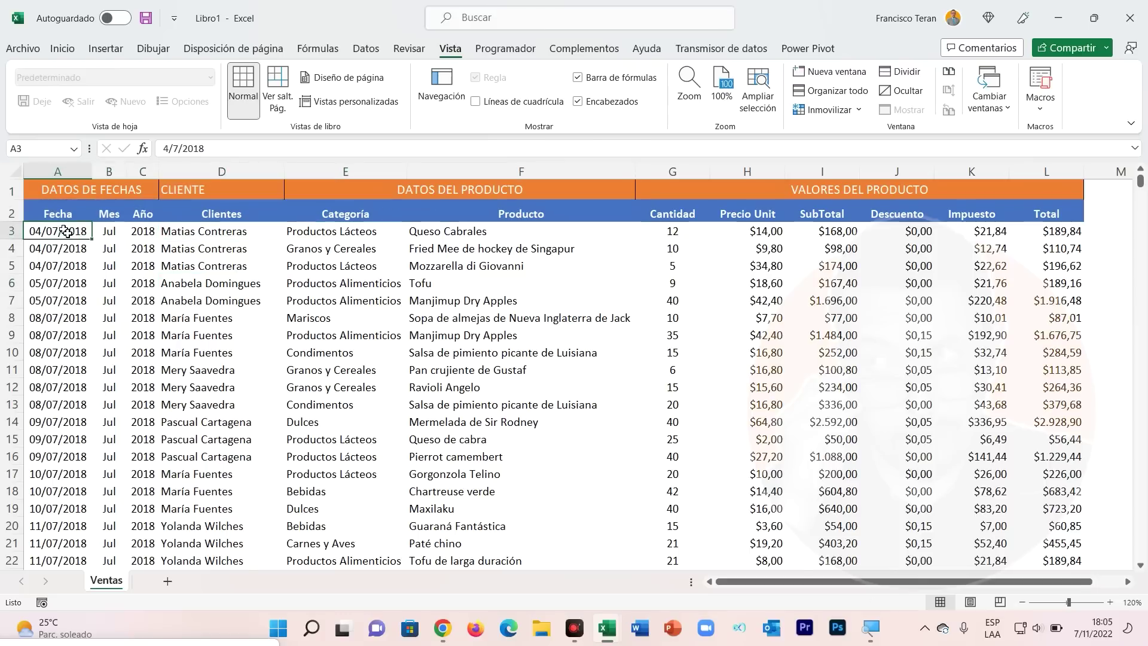
pyautogui.moveTo(55, 213); pyautogui.dragTo(144, 318)
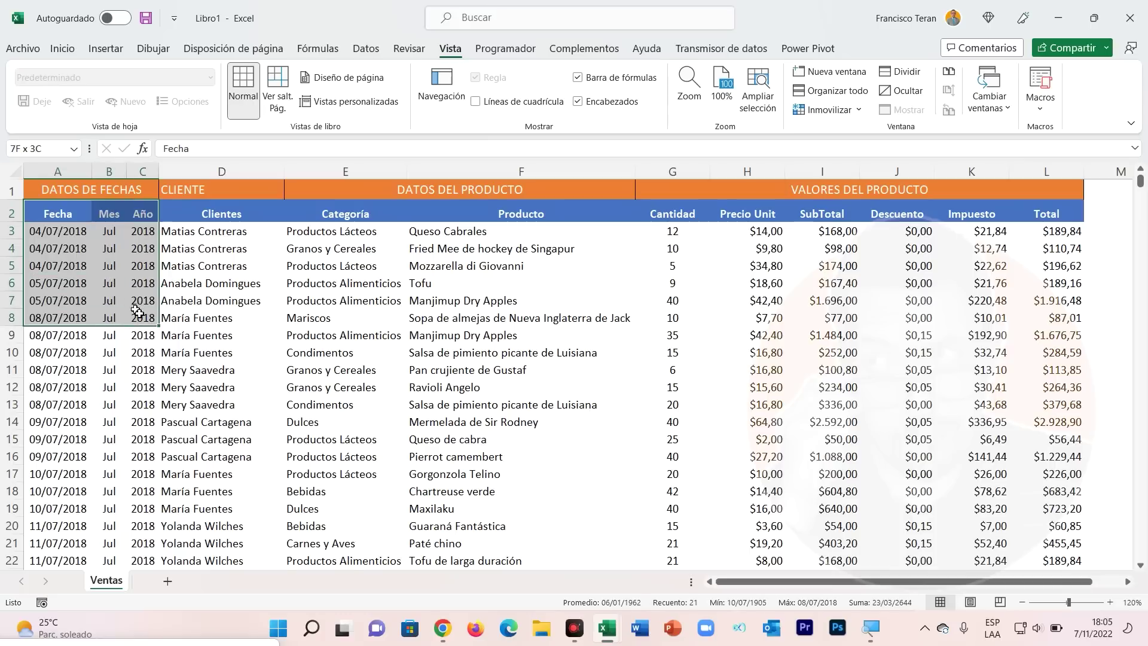
pyautogui.click(147, 232)
pyautogui.click(186, 232)
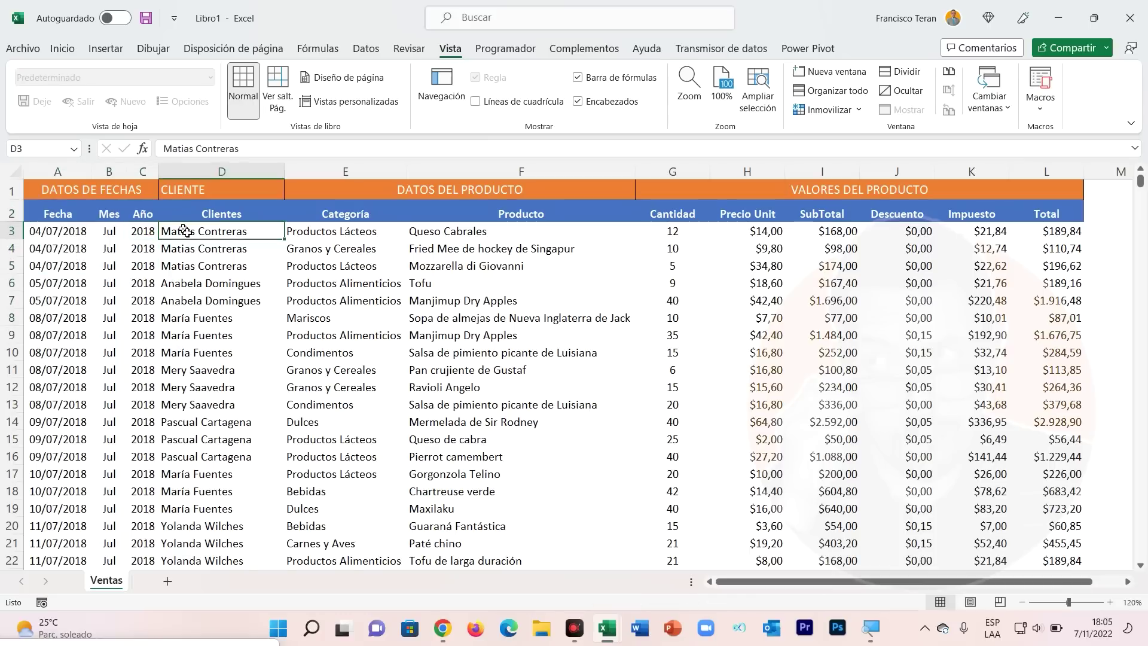
pyautogui.moveTo(50, 192); pyautogui.dragTo(371, 191)
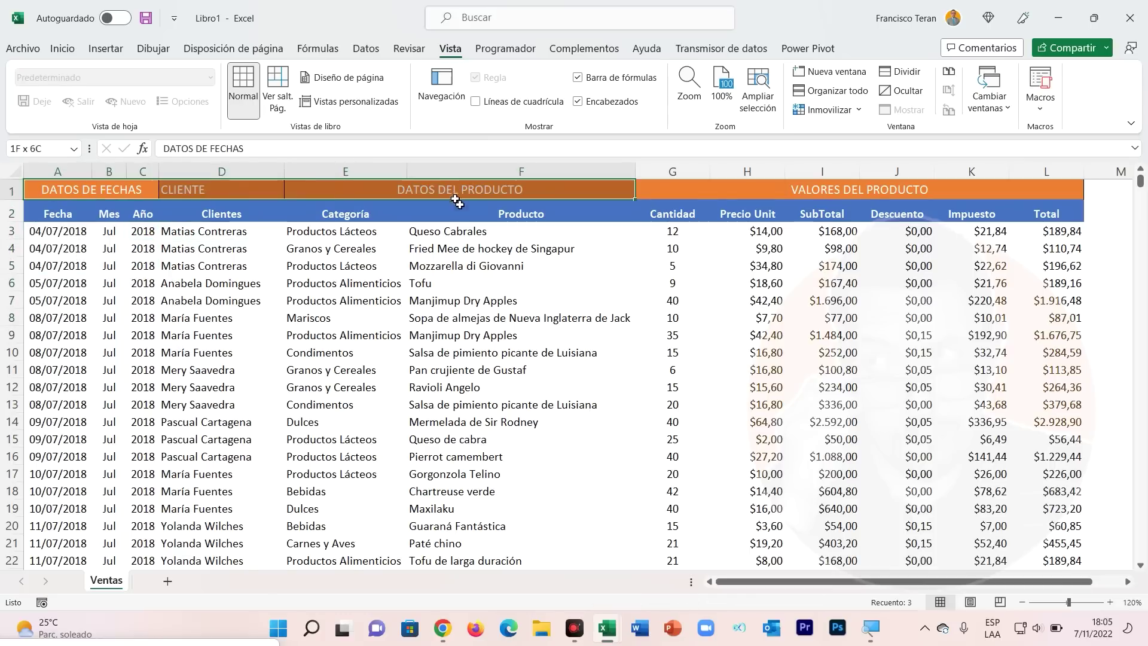
pyautogui.moveTo(457, 199); pyautogui.dragTo(365, 213)
pyautogui.click(208, 231)
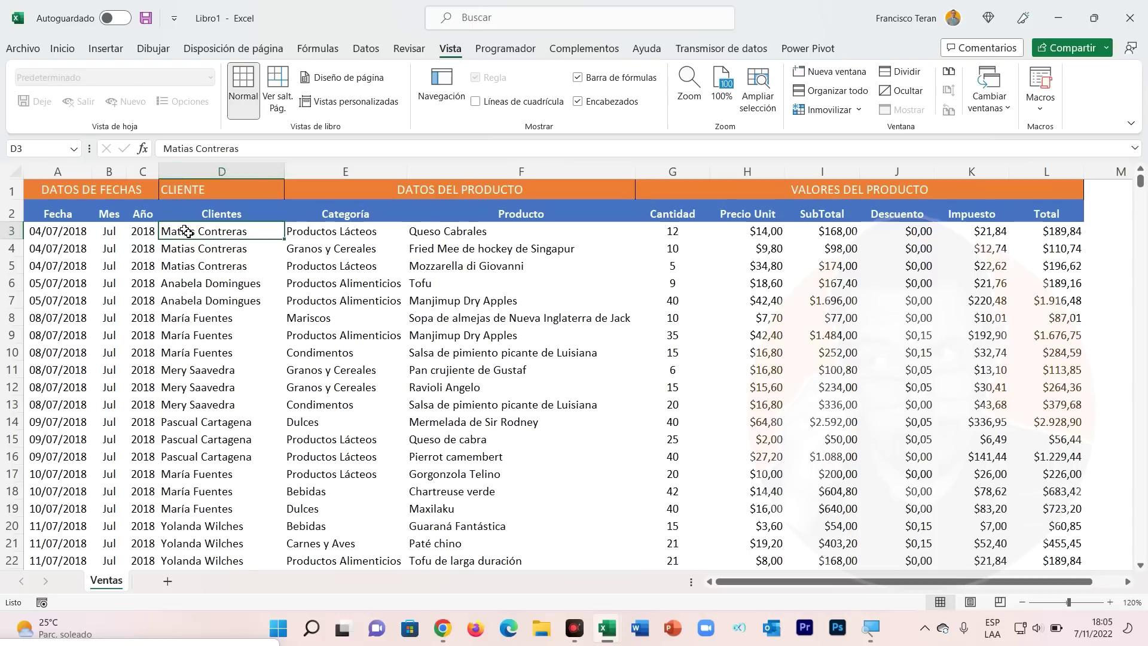
pyautogui.moveTo(187, 232); pyautogui.dragTo(1040, 560)
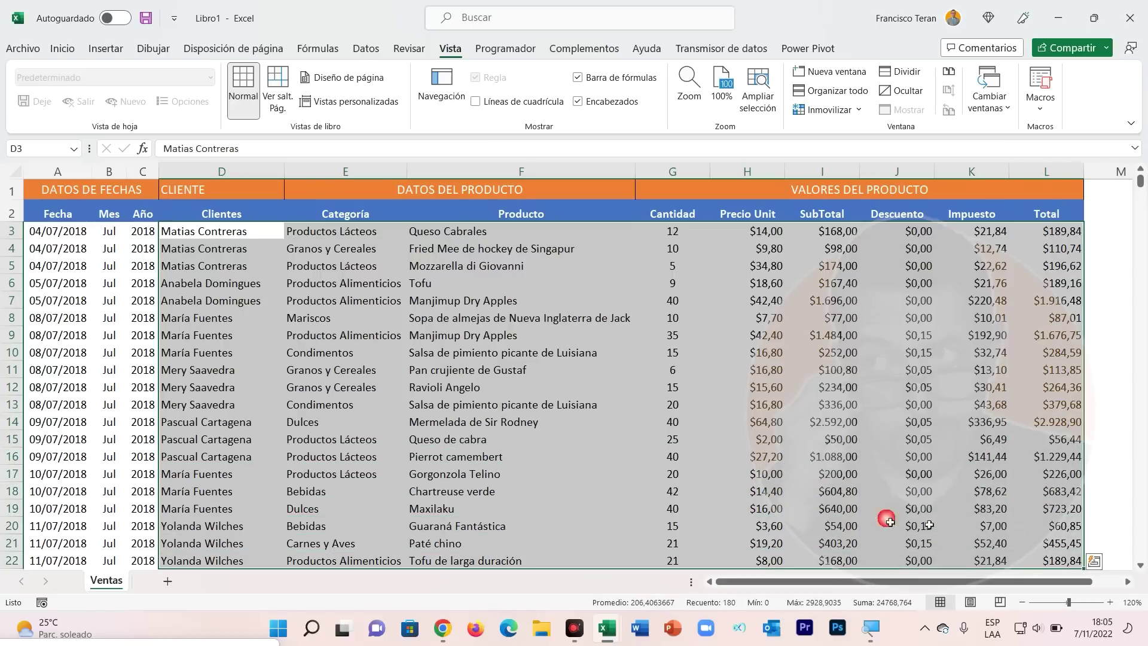
pyautogui.click(179, 238)
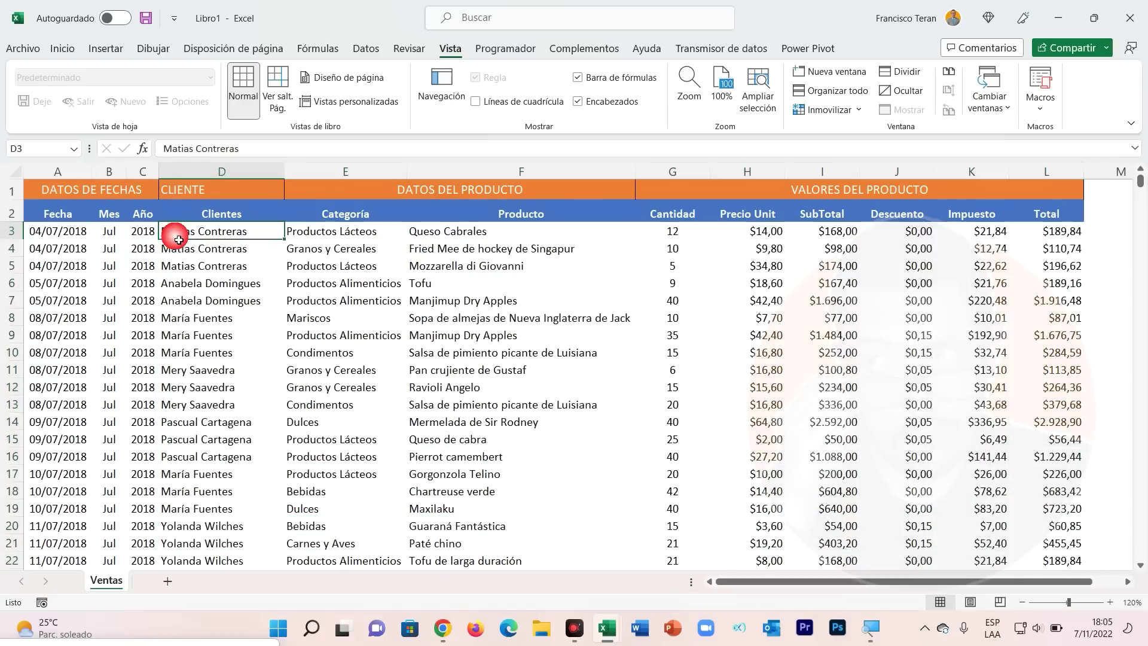
# Freeze the panes at cell D3, then select cell M3 just outside the table.
pyautogui.click(842, 114)
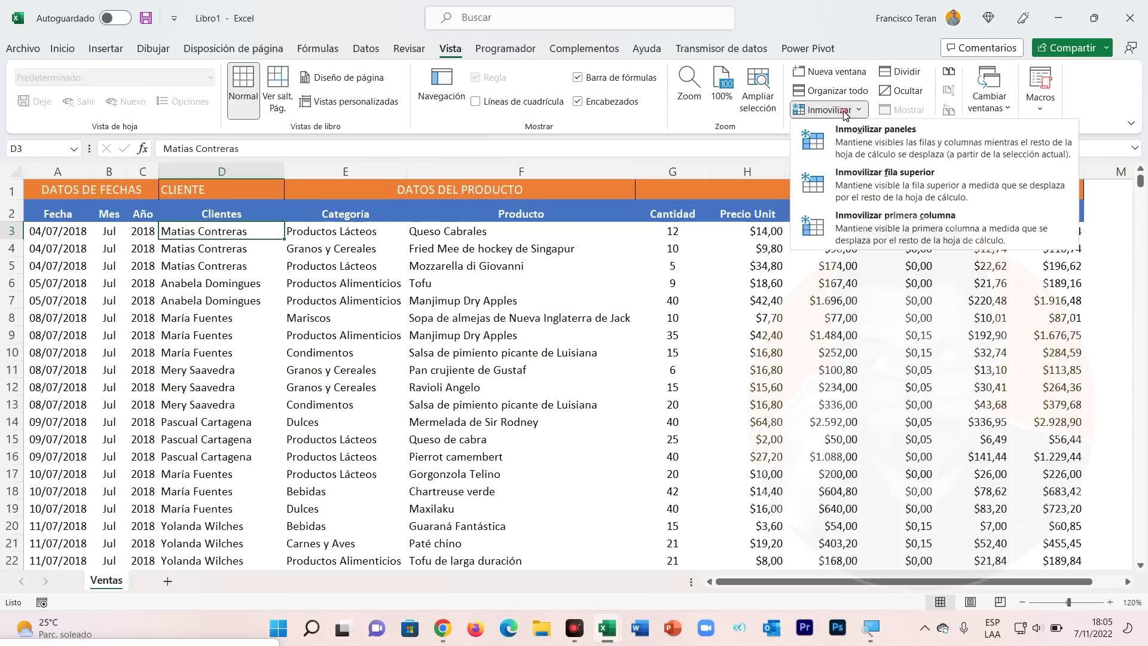
pyautogui.click(881, 137)
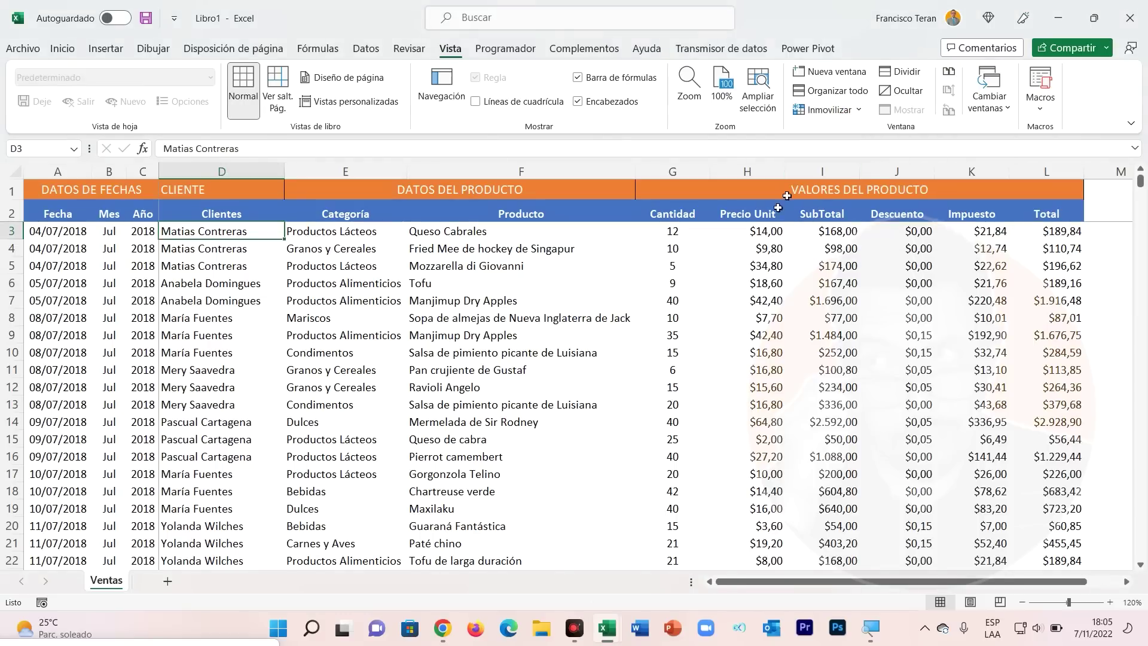
pyautogui.click(1115, 230)
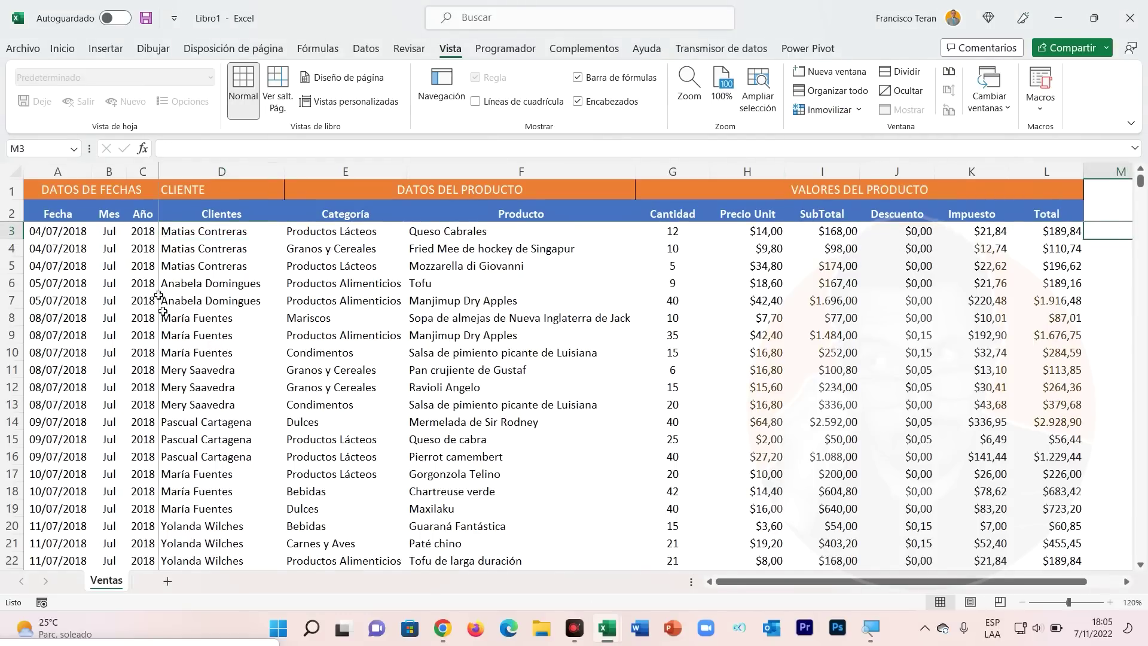
# Scroll down, right and back to confirm the header rows and Fecha, Mes and Año columns stay fixed.
pyautogui.scroll(-3, 158, 294)
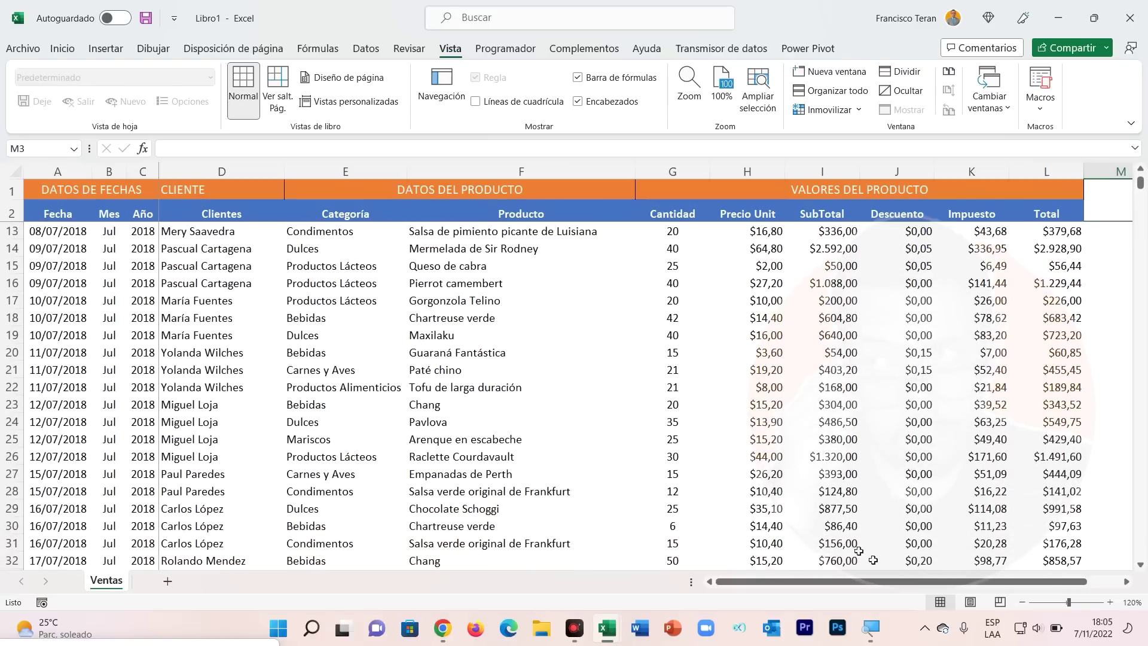
pyautogui.moveTo(837, 581); pyautogui.dragTo(867, 581)
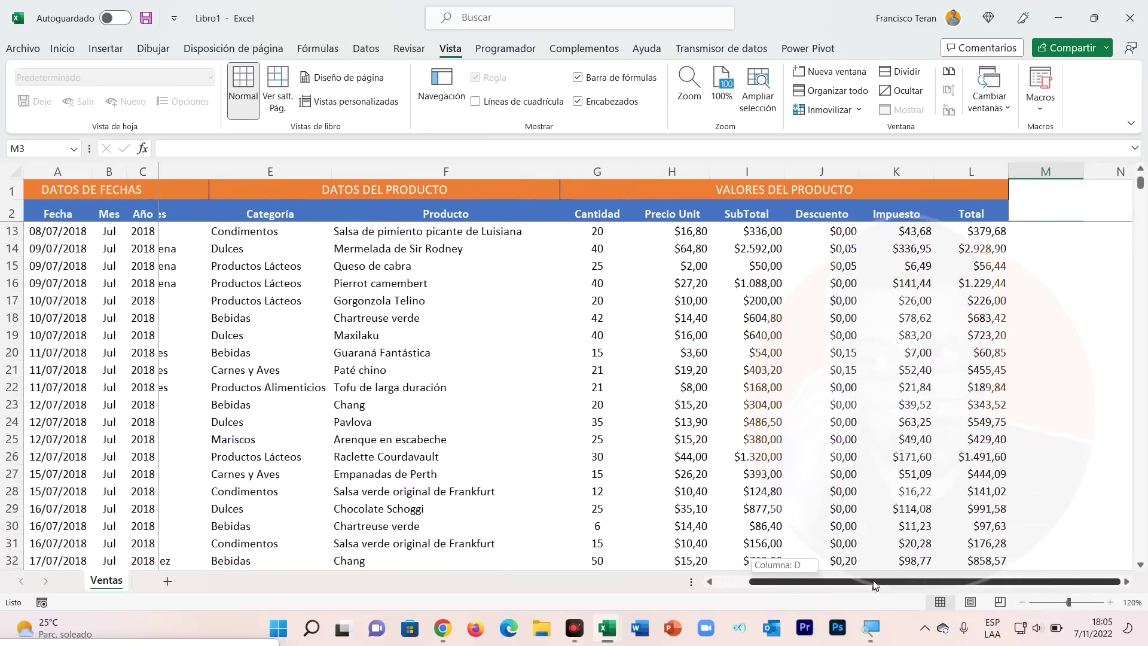
pyautogui.click(1127, 583)
pyautogui.click(1127, 583)
pyautogui.scroll(-2, 333, 277)
pyautogui.scroll(-2, 305, 256)
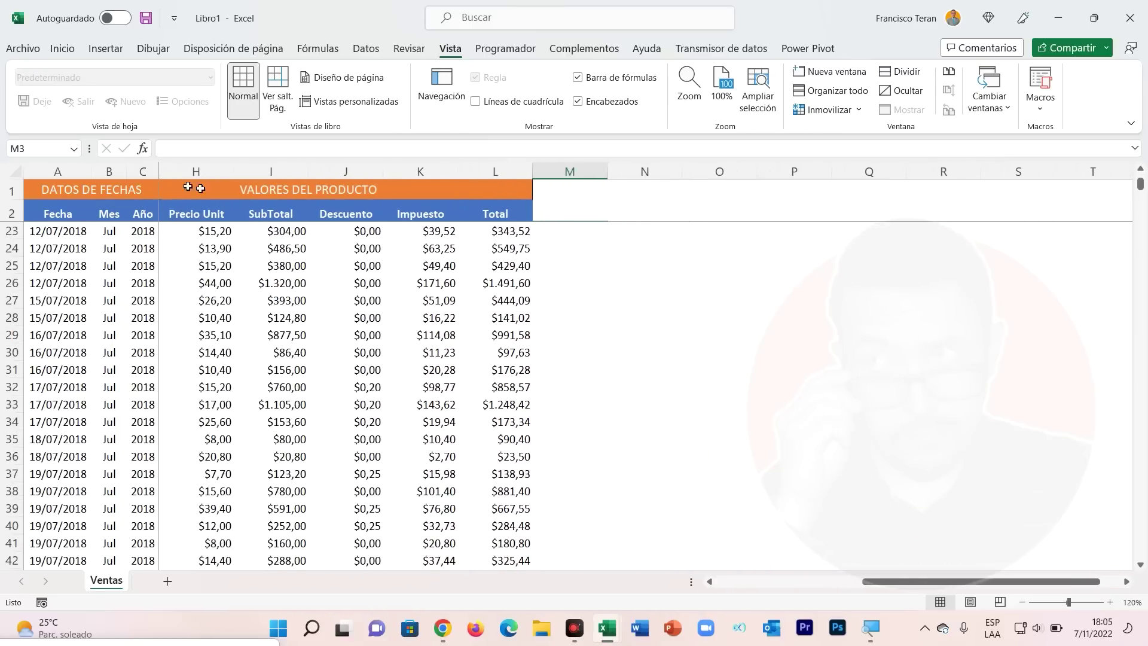
pyautogui.scroll(-2, 322, 238)
pyautogui.scroll(2, 326, 236)
pyautogui.scroll(4, 325, 235)
pyautogui.scroll(4, 350, 268)
pyautogui.hscroll(-2, 777, 538)
pyautogui.hscroll(-2, 598, 502)
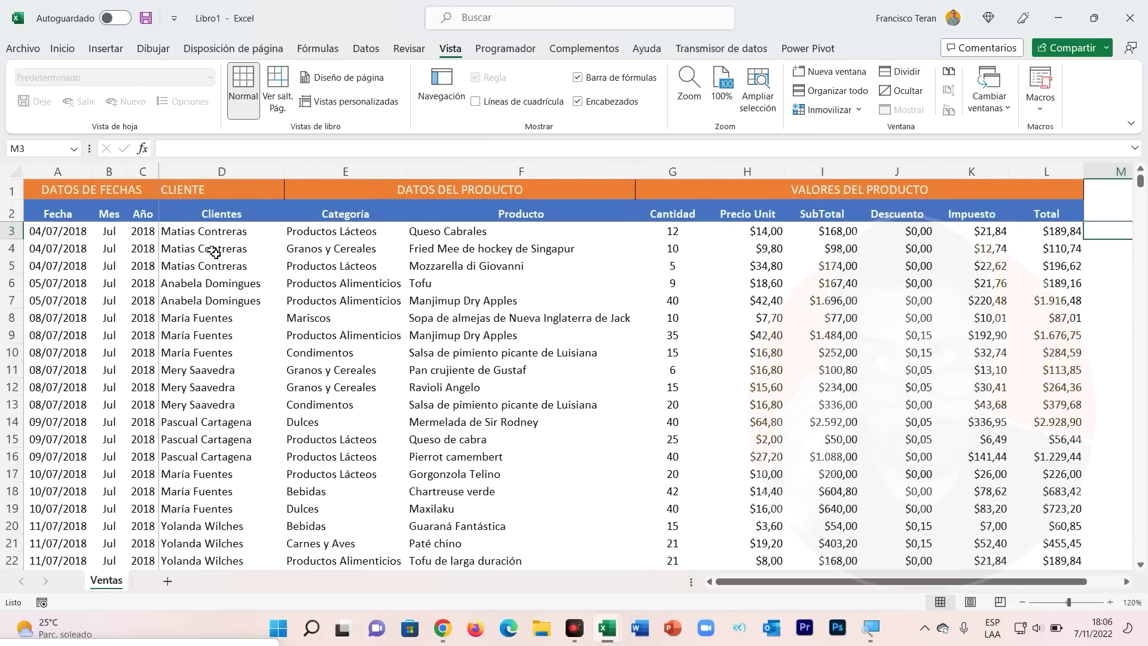
pyautogui.scroll(-5, 226, 240)
pyautogui.scroll(5, 229, 241)
pyautogui.scroll(-3, 134, 255)
pyautogui.scroll(3, 106, 242)
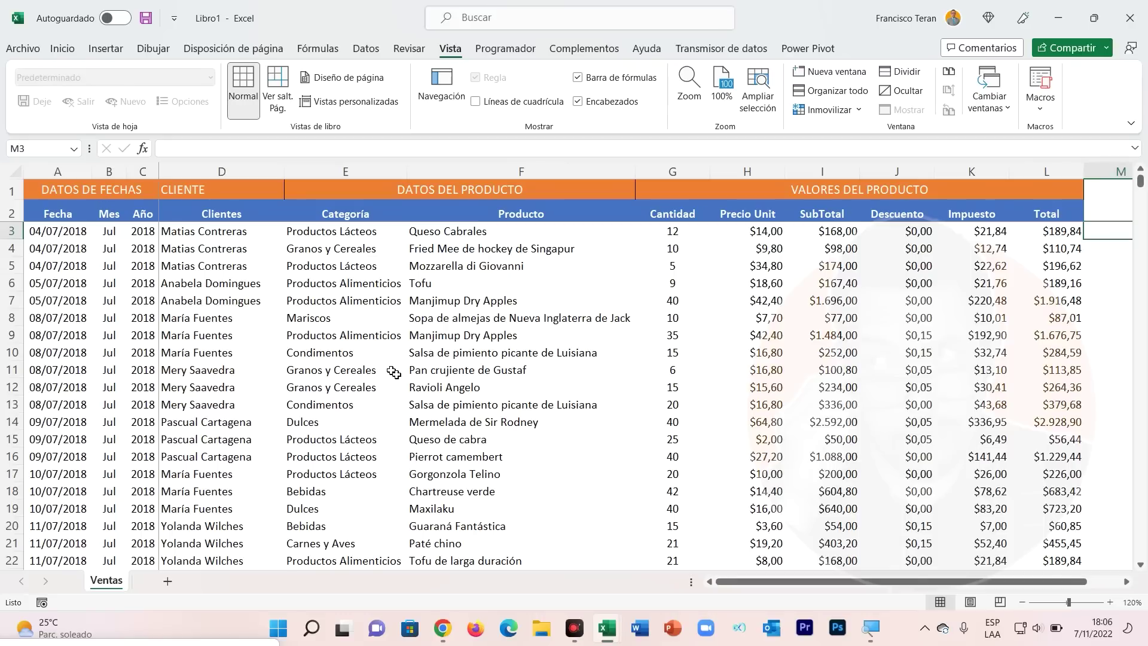